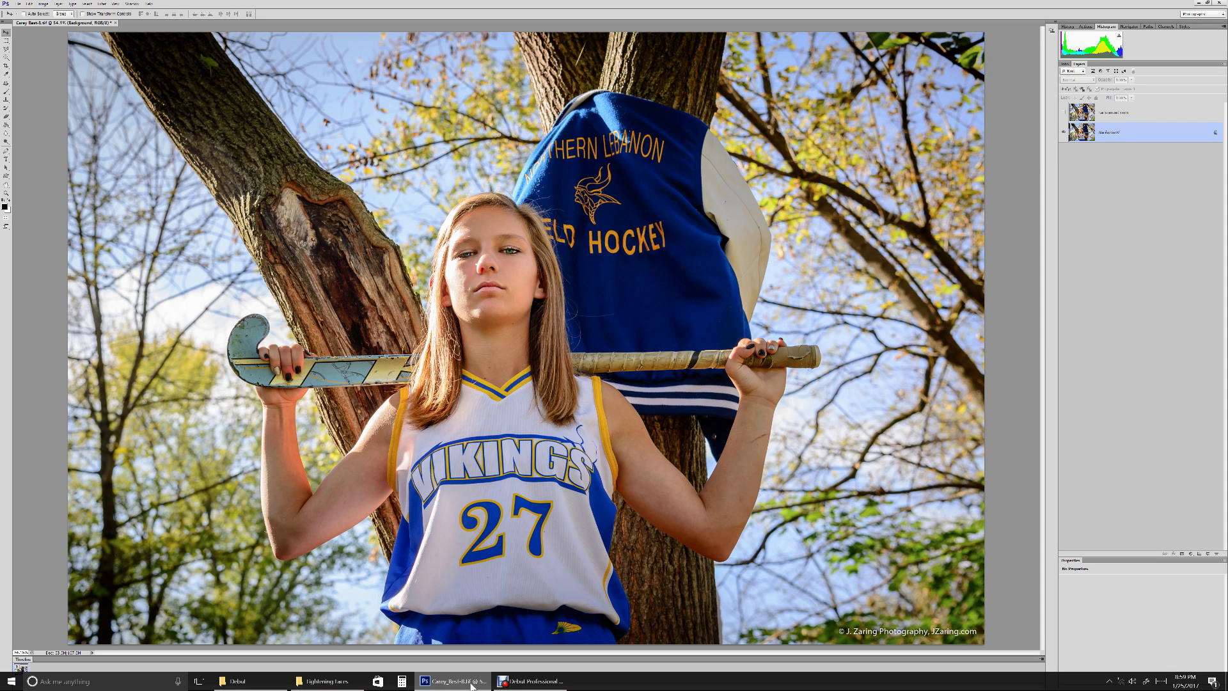
click(470, 685)
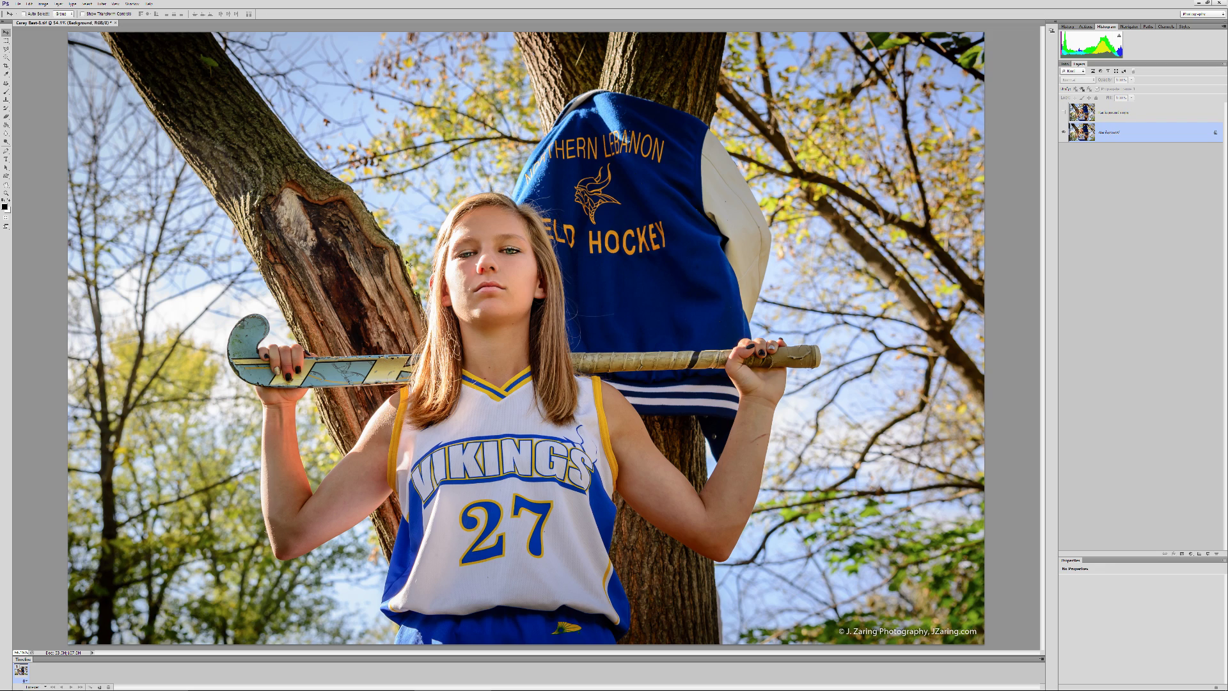
key(ctrl+minus)
key(ctrl+minus)
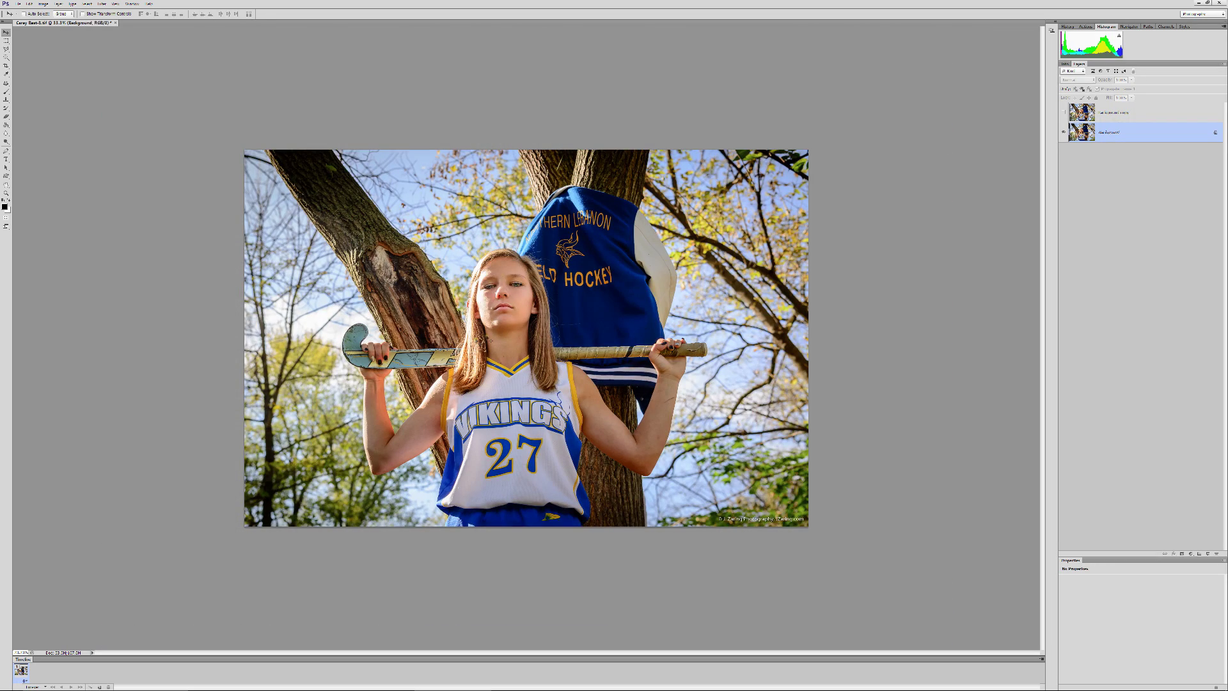
key(ctrl+0)
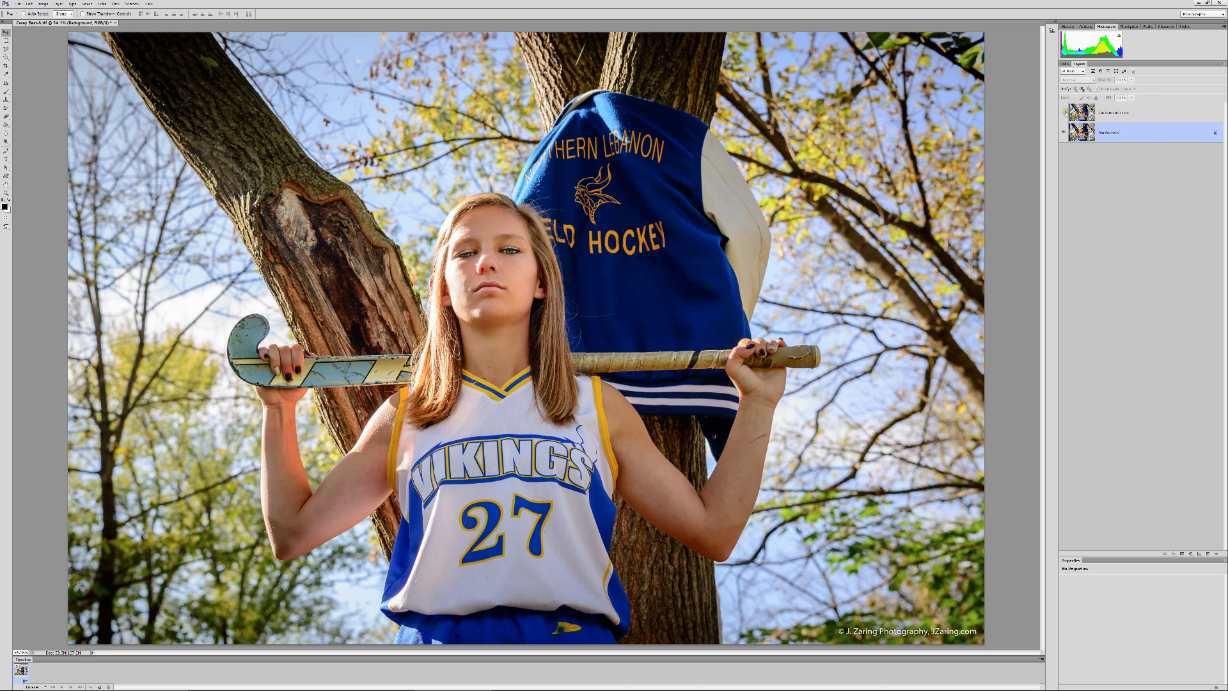
Show the high-detail Background copy layer, add a layer mask to it and fill the mask with black.
click(1064, 113)
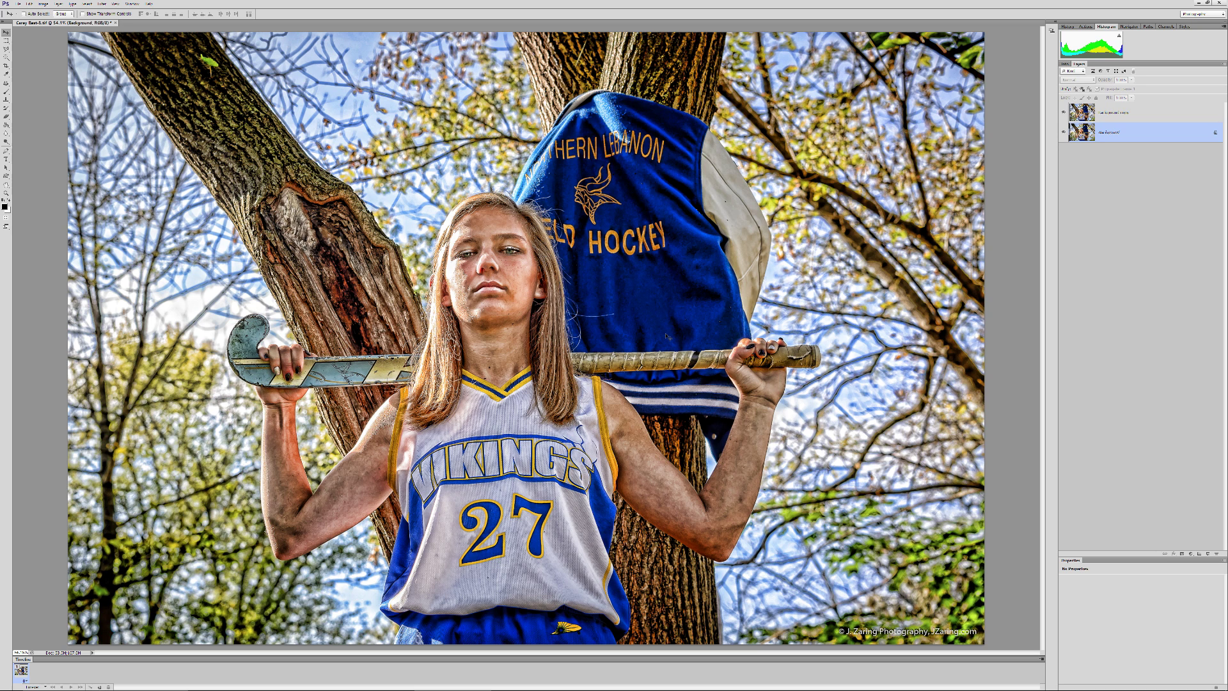
click(1106, 116)
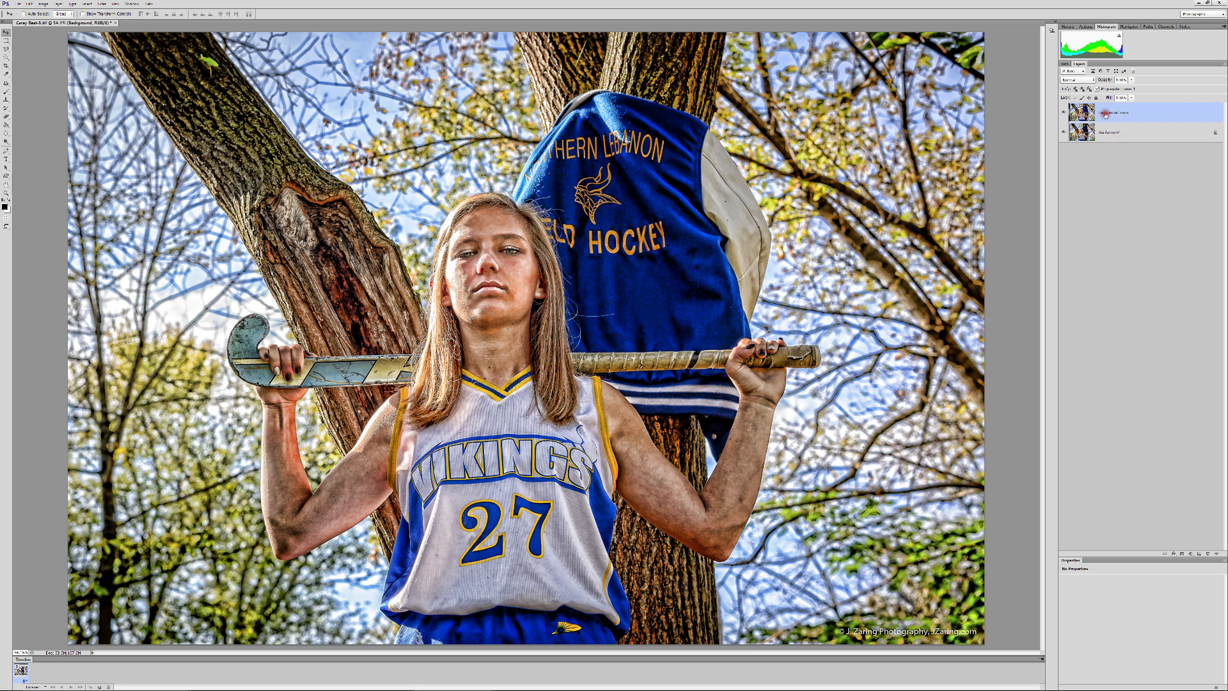
click(1183, 554)
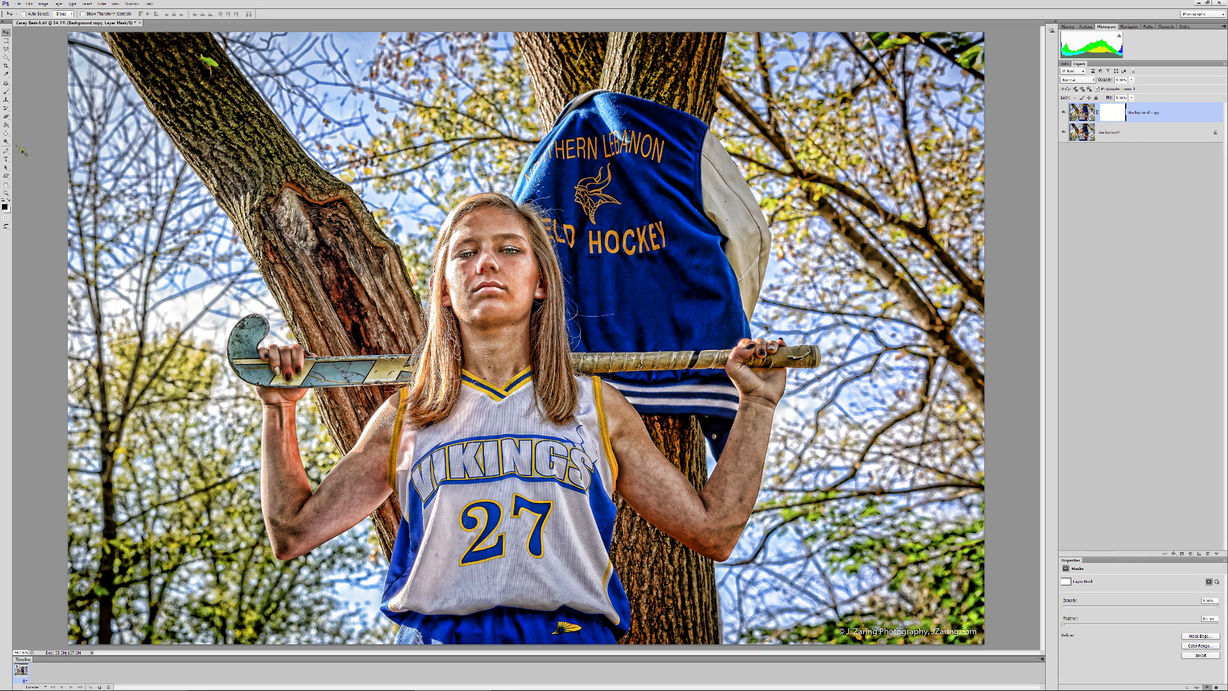
click(6, 125)
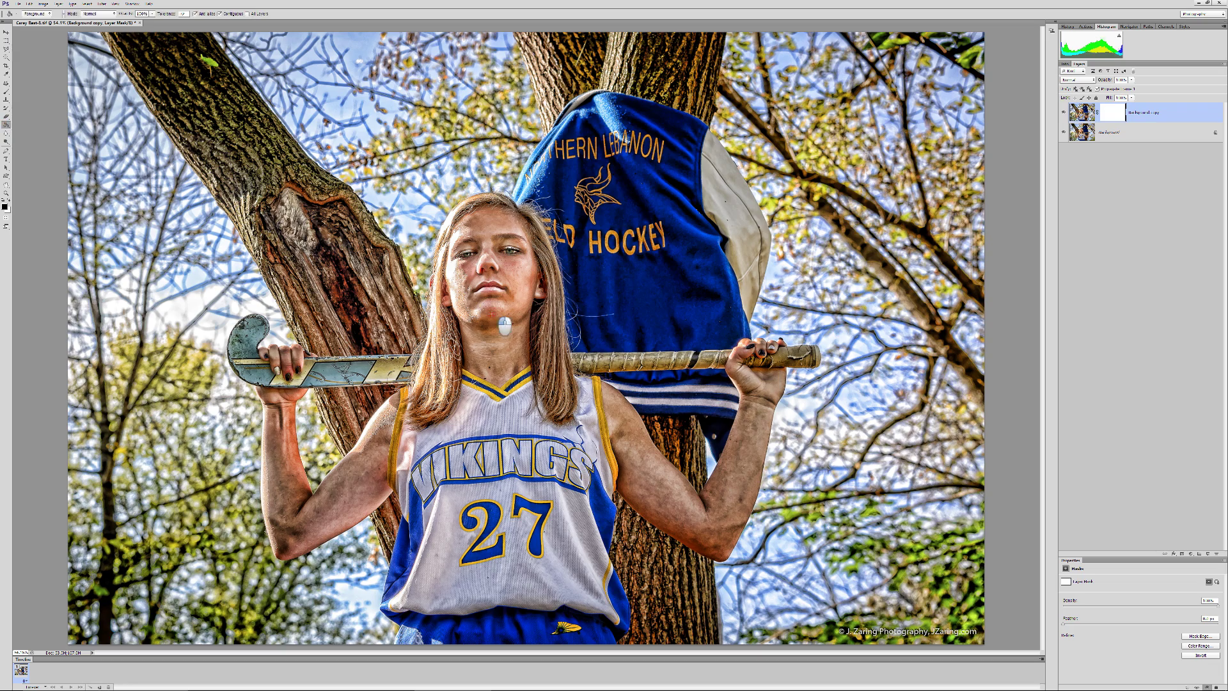
click(505, 327)
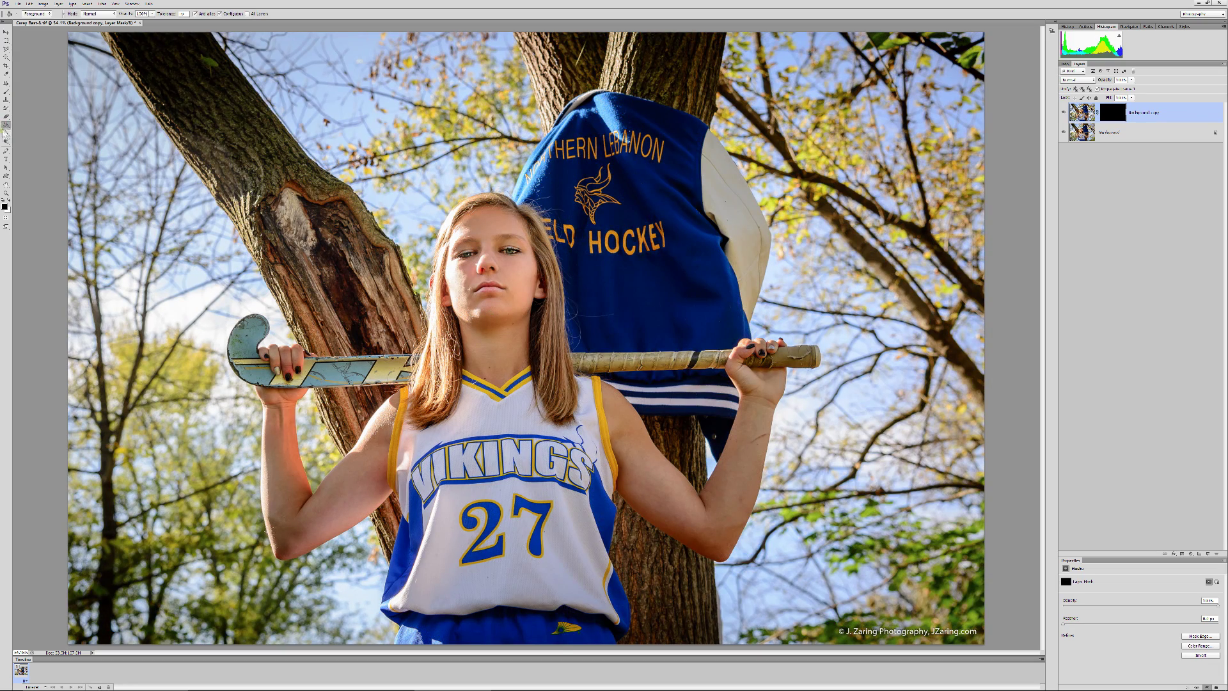
Brush white on the layer mask over the athlete's hair on both sides and on top to reveal the high-detail effect.
click(6, 91)
key(ctrl+plus)
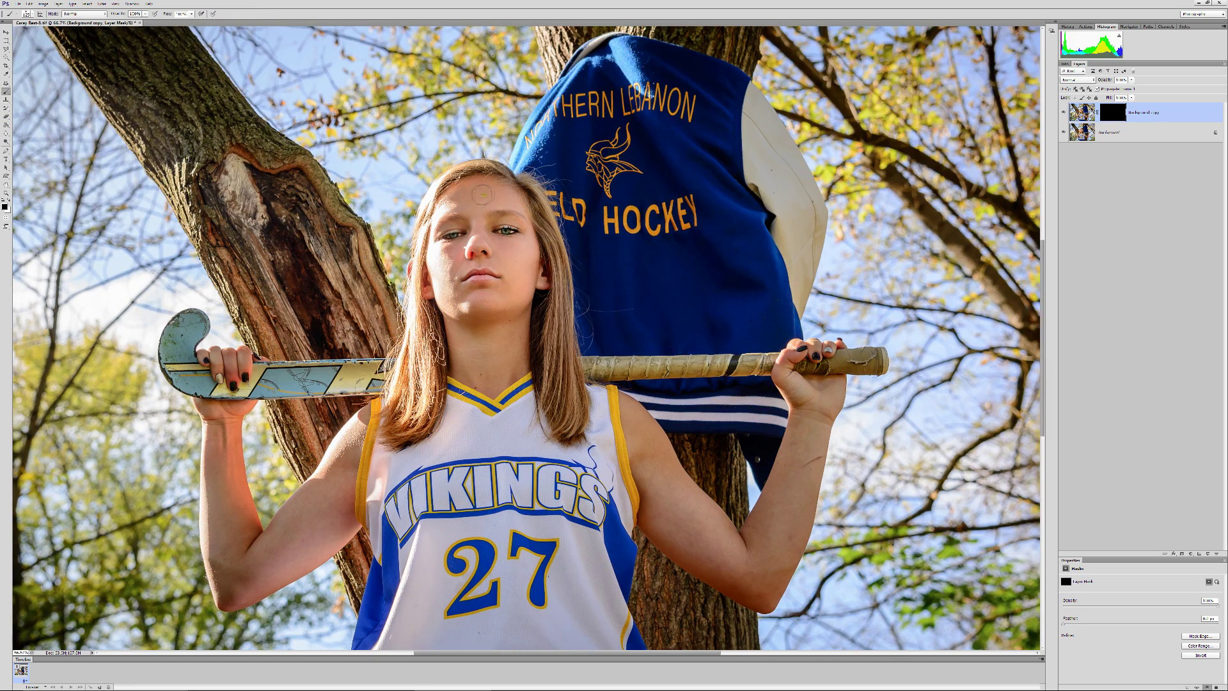
key(x)
mouse_move(585, 365)
mouse_down()
mouse_move(593, 423)
mouse_move(562, 414)
mouse_move(554, 299)
mouse_move(550, 343)
mouse_move(549, 325)
mouse_up()
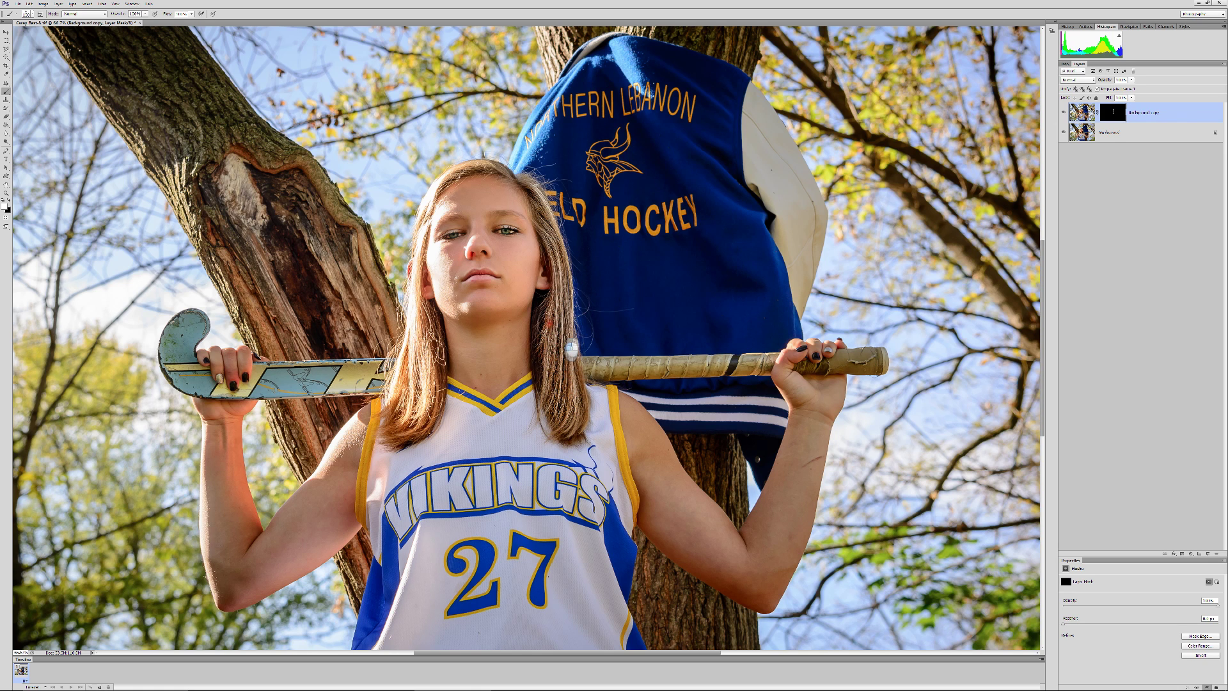
mouse_move(416, 310)
mouse_down()
mouse_move(434, 334)
mouse_move(405, 415)
mouse_move(437, 182)
mouse_move(534, 189)
mouse_up()
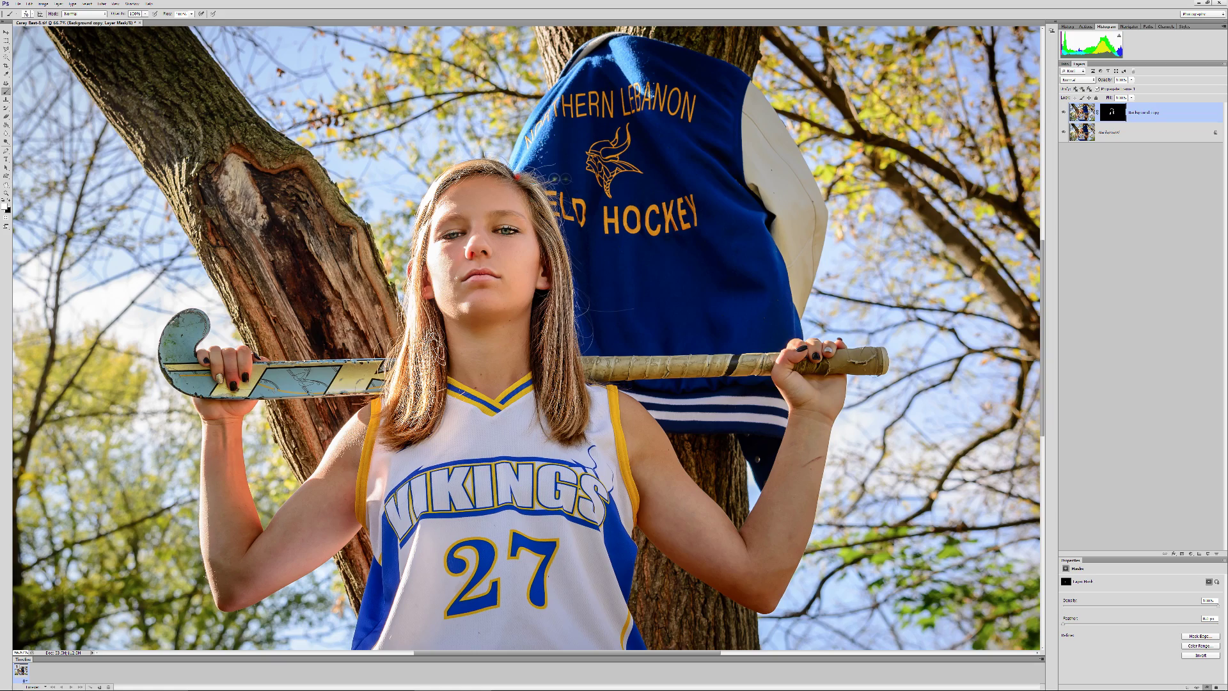
Reveal the high-detail effect on the jersey and shorts by painting white on the mask with a larger brush.
key(bracketright)
key(bracketright)
key(bracketright)
key(bracketright)
key(bracketright)
key(bracketright)
mouse_move(392, 434)
mouse_down()
mouse_move(564, 424)
mouse_move(624, 496)
mouse_move(601, 569)
mouse_move(607, 547)
mouse_up()
scroll(1045, 410, down, 5)
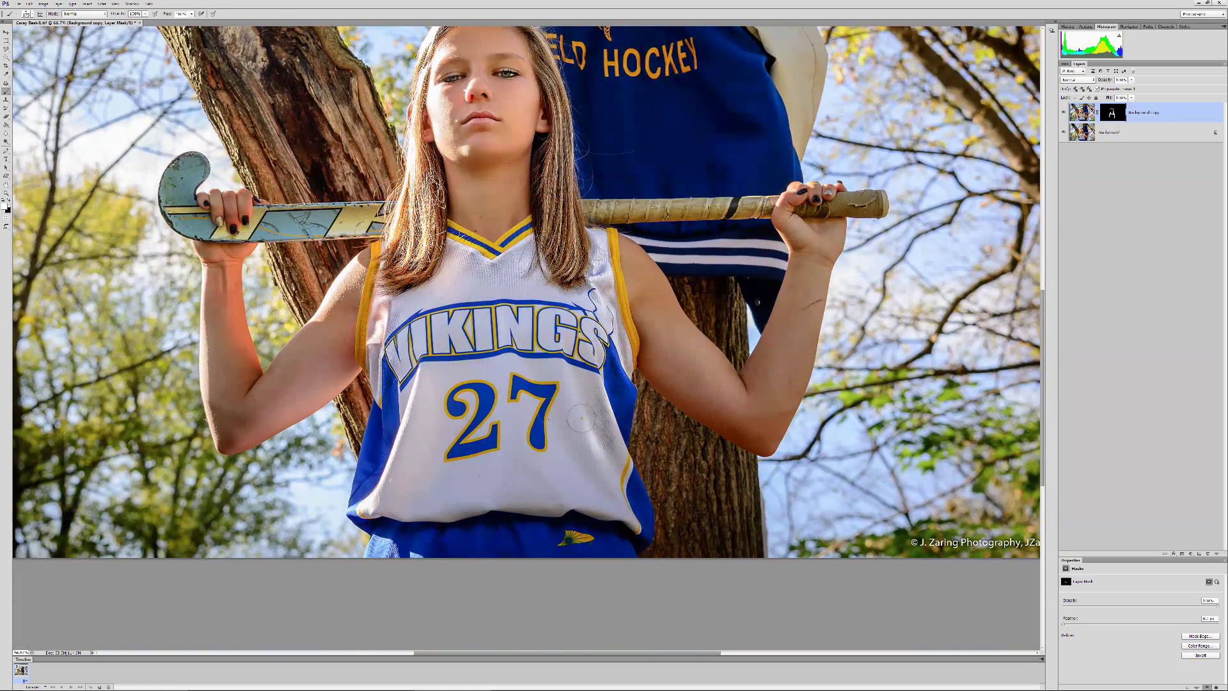
key(bracketright)
key(bracketright)
key(bracketright)
key(bracketright)
key(bracketright)
key(bracketright)
key(bracketright)
mouse_move(578, 563)
mouse_down()
mouse_move(559, 584)
mouse_move(539, 461)
mouse_move(503, 401)
mouse_move(625, 555)
mouse_move(609, 554)
mouse_up()
Paint white on the mask along both halves of the hockey stick with a smaller brush.
key(bracketleft)
key(bracketleft)
key(bracketleft)
key(bracketleft)
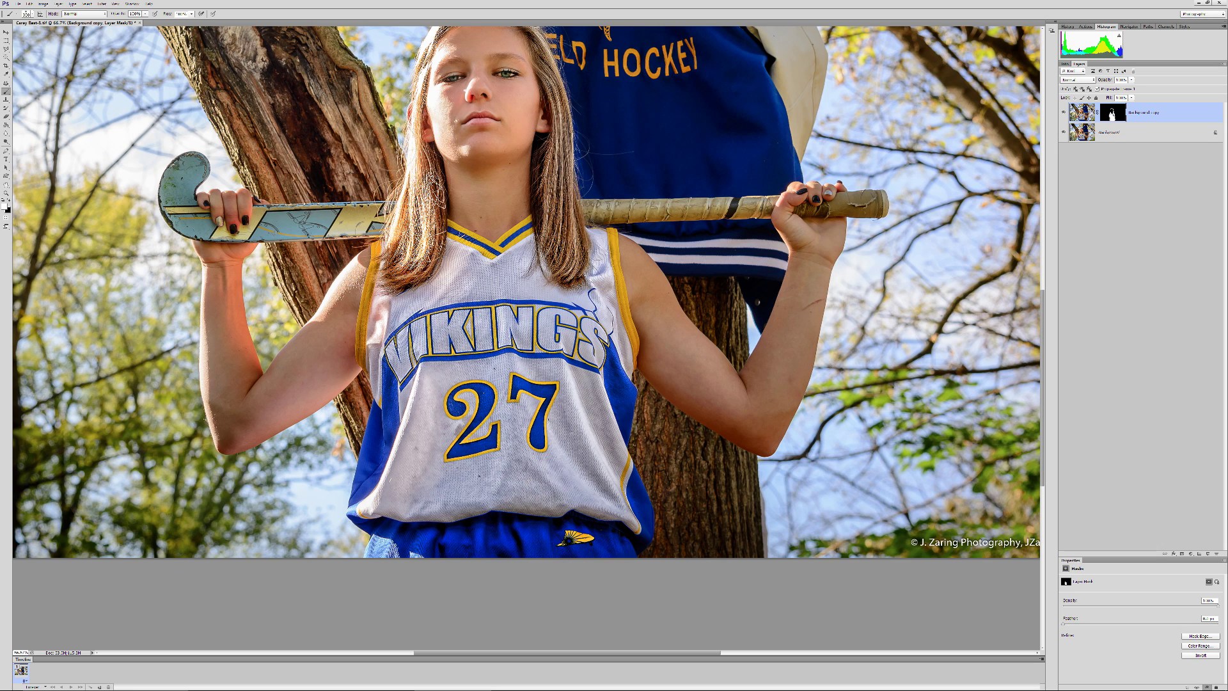
mouse_move(219, 189)
mouse_down()
mouse_move(202, 225)
mouse_move(221, 247)
mouse_move(292, 246)
mouse_move(275, 229)
mouse_move(361, 209)
mouse_up()
mouse_move(587, 211)
mouse_down()
mouse_move(607, 230)
mouse_move(897, 220)
mouse_move(856, 202)
mouse_up()
Paint white on the mask over the jacket's lower stripes and the tree trunk below the jacket.
mouse_move(700, 250)
mouse_down()
mouse_move(742, 250)
mouse_move(682, 244)
mouse_move(749, 280)
mouse_move(691, 278)
mouse_move(736, 327)
mouse_move(734, 345)
mouse_move(705, 271)
mouse_move(682, 284)
mouse_move(705, 322)
mouse_up()
click(725, 335)
key(bracketleft)
key(bracketleft)
key(bracketleft)
mouse_move(640, 403)
mouse_down()
mouse_move(726, 476)
mouse_move(736, 556)
mouse_move(670, 558)
mouse_up()
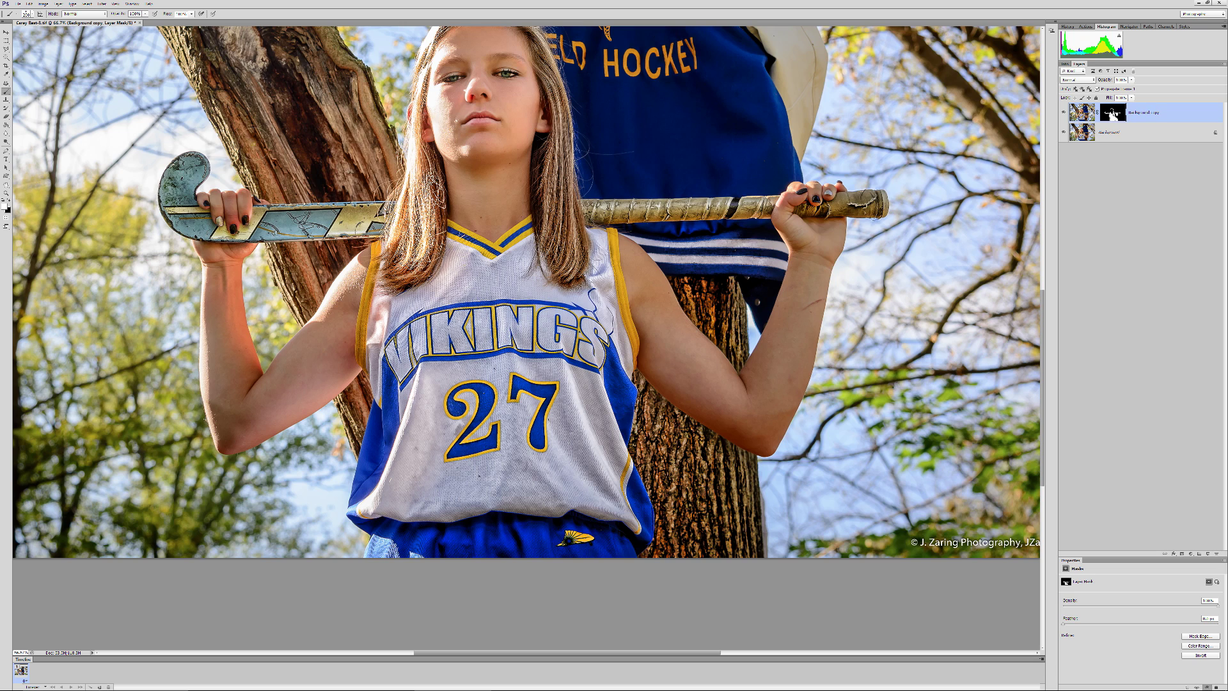
Paint white on the mask over the leaning tree trunk, the upper trunks and the blue jacket.
key(ctrl+minus)
key(ctrl+minus)
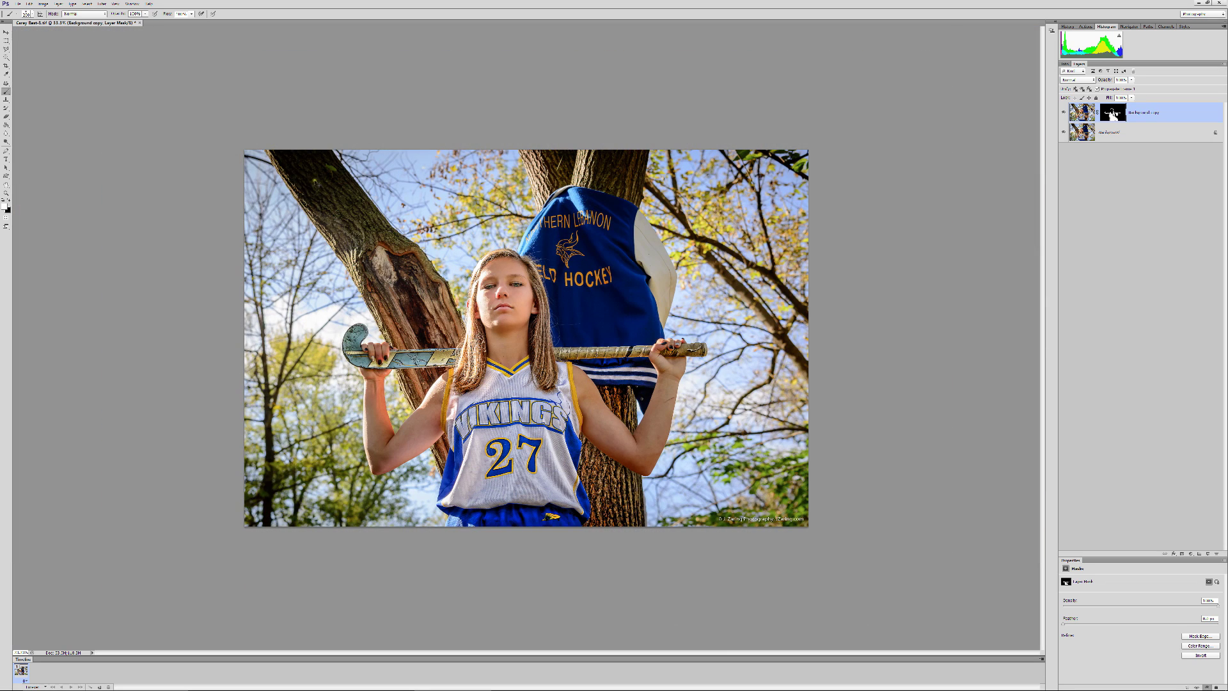
mouse_move(275, 143)
mouse_down()
mouse_move(311, 190)
mouse_move(320, 158)
mouse_move(413, 320)
mouse_move(428, 413)
mouse_up()
click(440, 462)
mouse_move(536, 152)
mouse_down()
mouse_move(562, 174)
mouse_move(581, 351)
mouse_move(601, 307)
mouse_up()
mouse_move(619, 165)
mouse_down()
mouse_move(594, 211)
mouse_move(563, 203)
mouse_up()
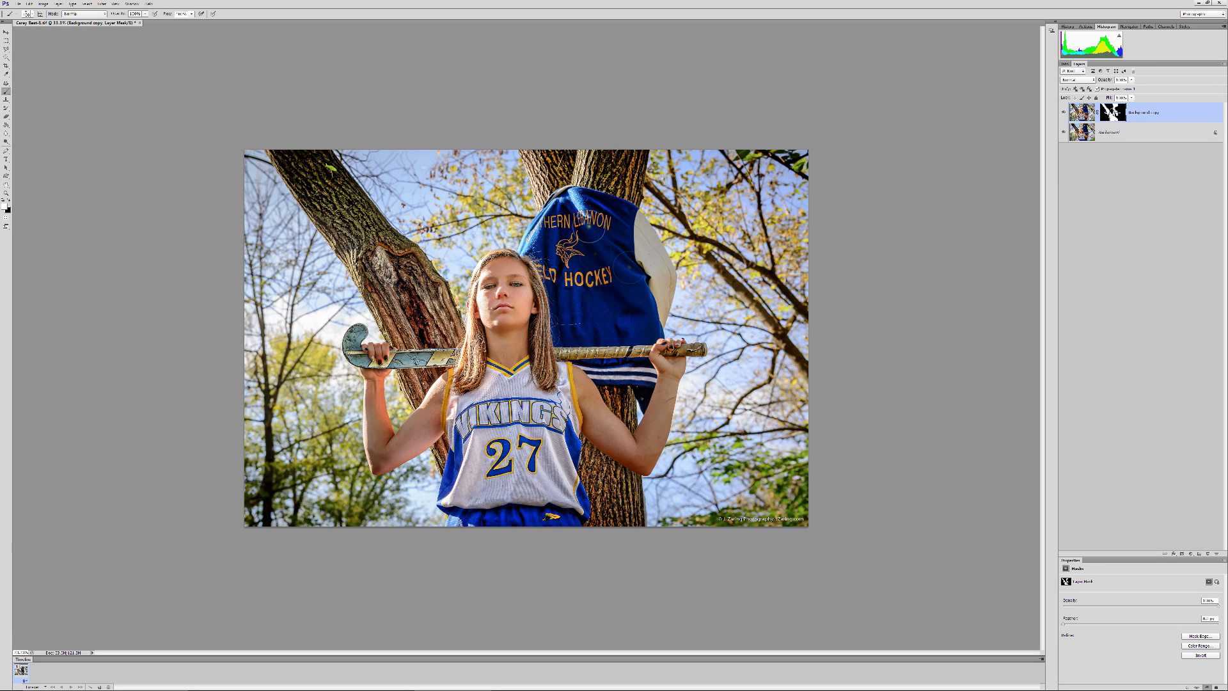
Reveal the high-detail effect in both eyes by painting white on the mask with a much smaller brush.
key(ctrl+plus)
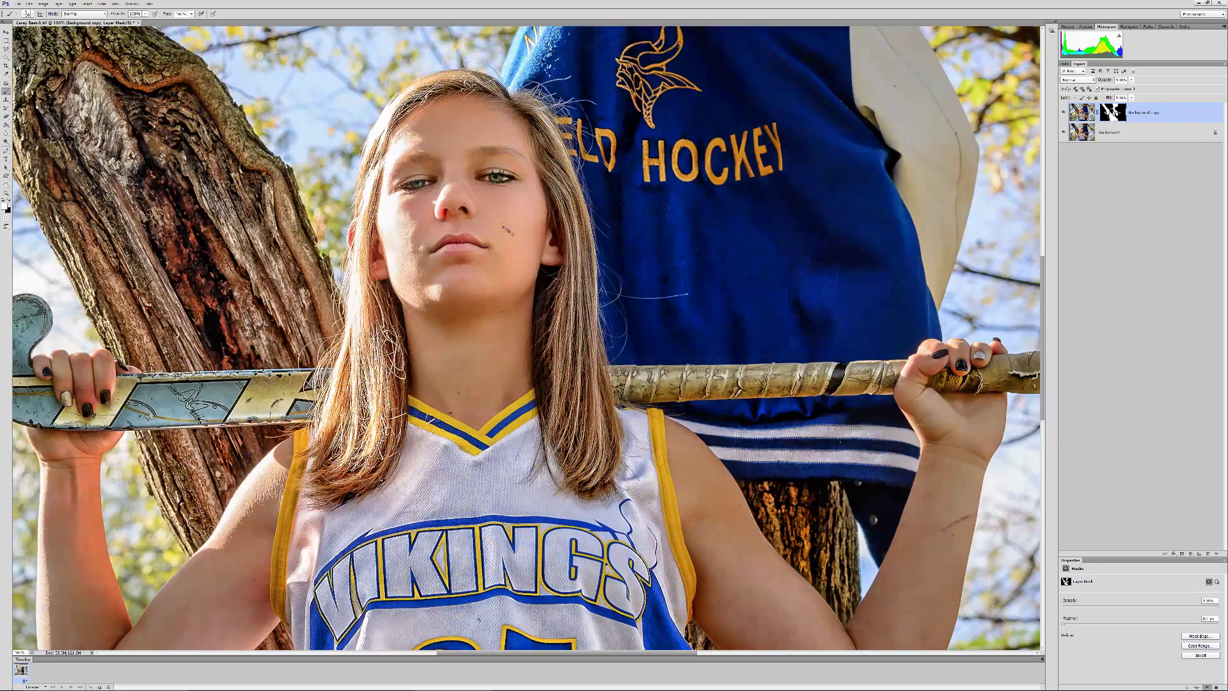
key(ctrl+plus)
key(bracketleft)
key(bracketleft)
key(bracketleft)
key(bracketleft)
key(bracketleft)
key(bracketleft)
key(bracketleft)
key(bracketleft)
key(bracketleft)
mouse_move(504, 179)
mouse_down()
mouse_move(511, 189)
mouse_move(496, 180)
mouse_up()
drag(413, 184, 421, 184)
drag(534, 190, 520, 186)
key(ctrl+plus)
drag(1042, 335, 1041, 281)
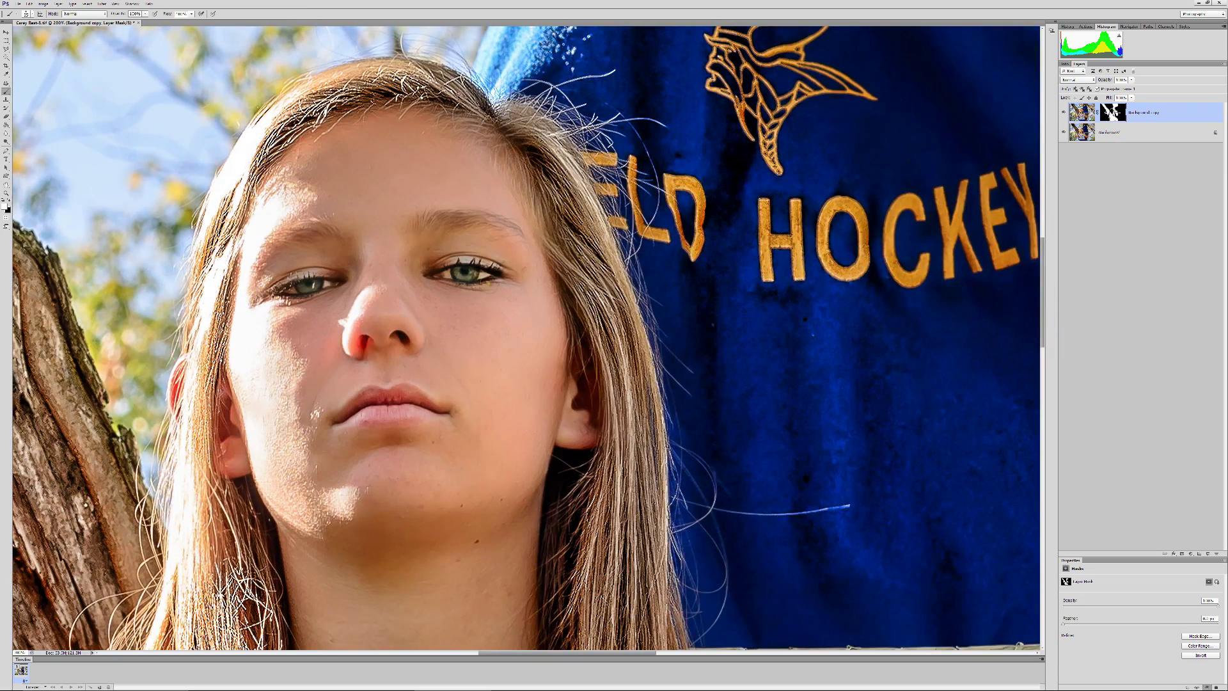
drag(475, 271, 459, 274)
drag(309, 292, 317, 279)
Try painting the high-detail effect onto the lips with a slightly larger brush, check it at several zooms and undo it.
key(bracketright)
key(bracketright)
mouse_move(392, 403)
mouse_down()
mouse_move(419, 411)
mouse_move(406, 402)
mouse_move(416, 394)
mouse_move(417, 410)
mouse_move(370, 410)
mouse_move(389, 434)
mouse_move(426, 430)
mouse_move(371, 435)
mouse_up()
key(ctrl+minus)
key(ctrl+minus)
key(ctrl+minus)
key(ctrl+minus)
key(ctrl+minus)
key(ctrl+plus)
key(ctrl+plus)
key(ctrl+plus)
key(ctrl+plus)
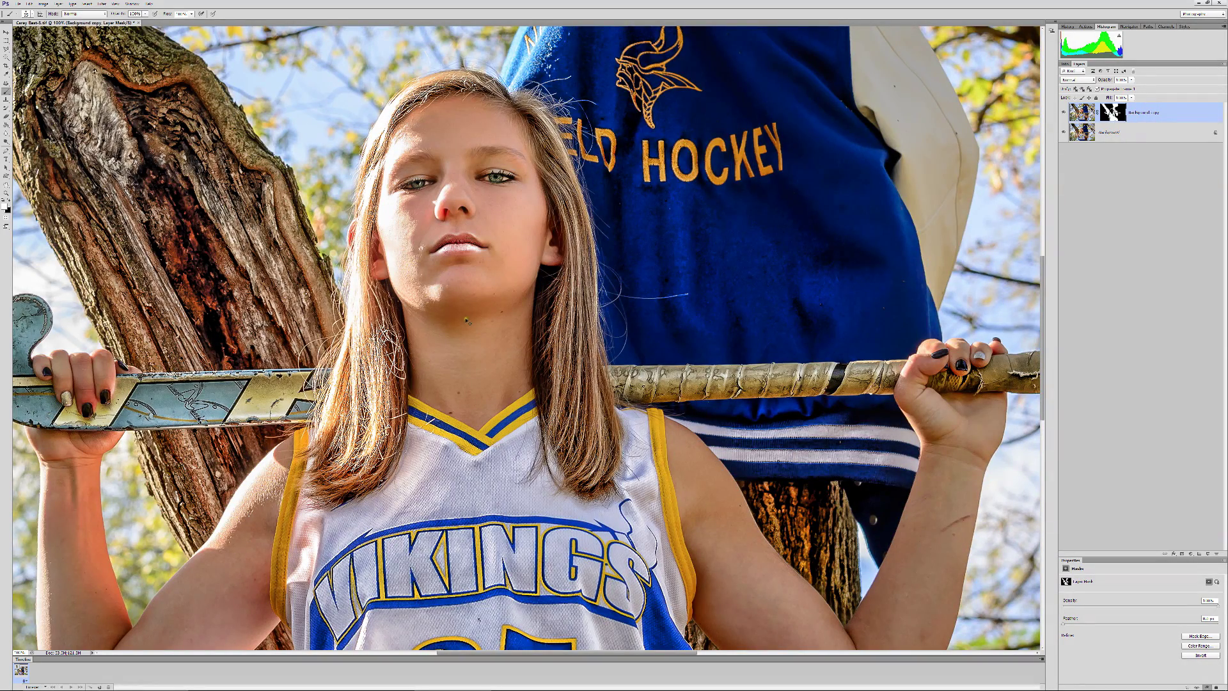
key(ctrl+alt+z)
key(ctrl+alt+z)
Lower the brush flow and paint the effect lightly over the lips on the mask.
click(191, 14)
drag(169, 25, 163, 23)
mouse_move(462, 238)
mouse_down()
mouse_move(454, 262)
mouse_move(465, 262)
mouse_up()
key(ctrl+0)
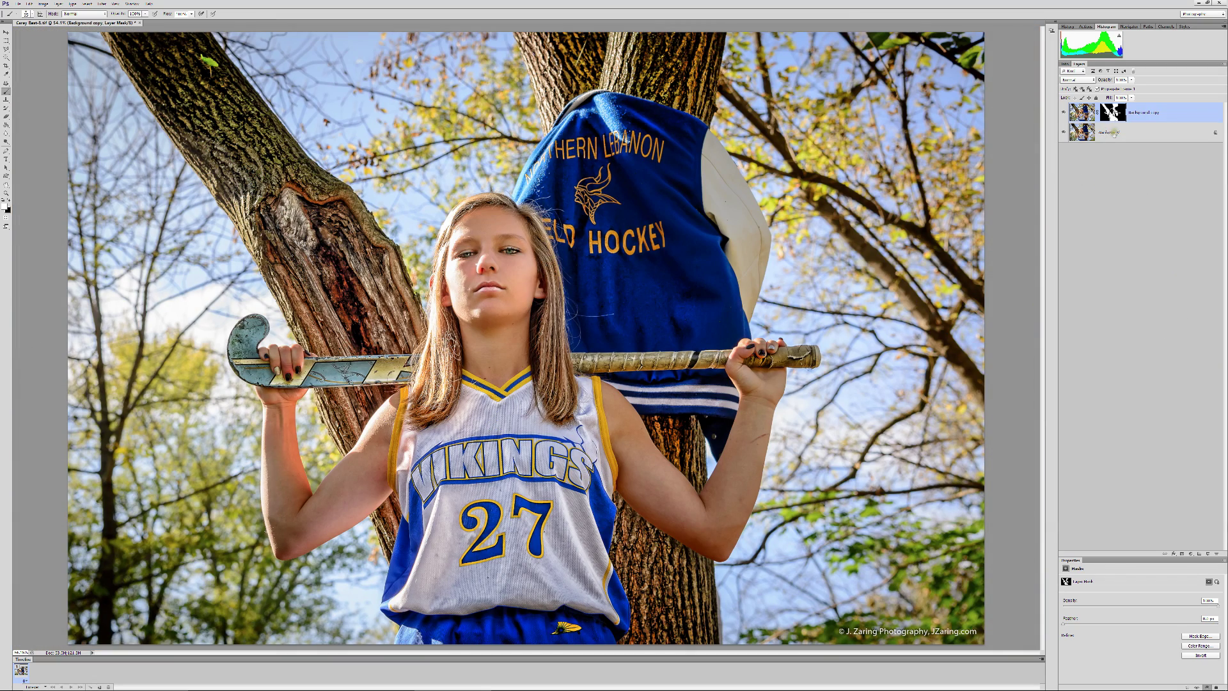
Duplicate the Background layer and hide the original Background.
drag(1114, 132, 1209, 559)
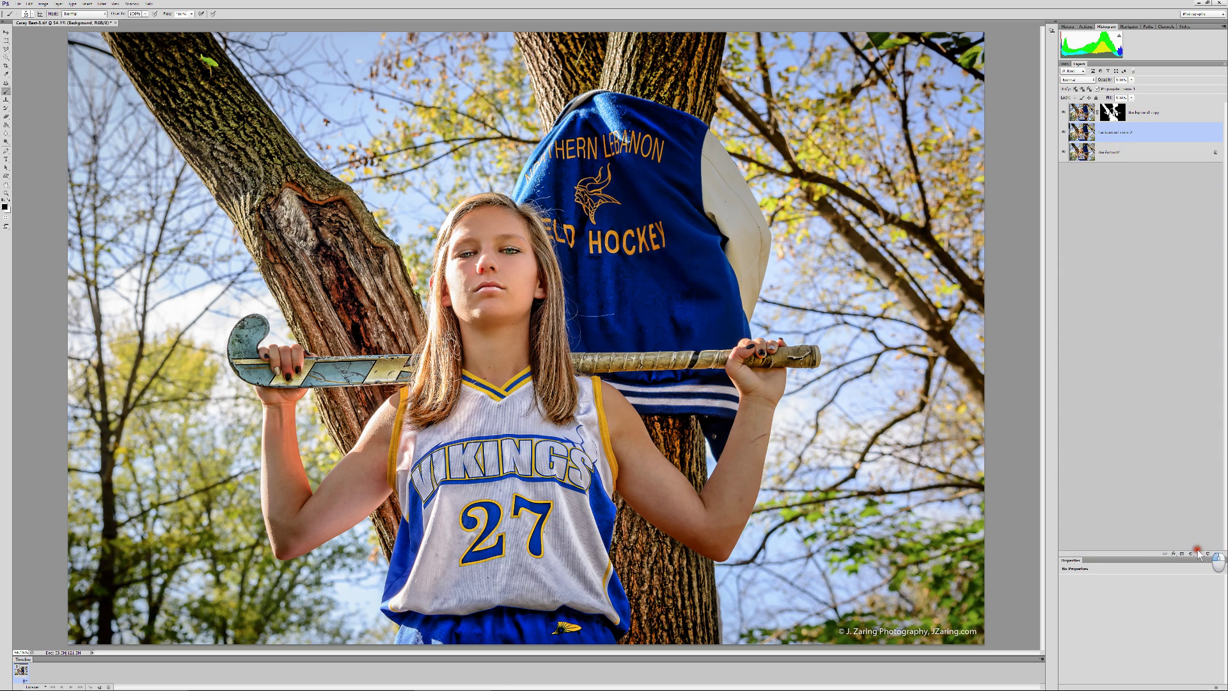
click(1181, 253)
click(1064, 152)
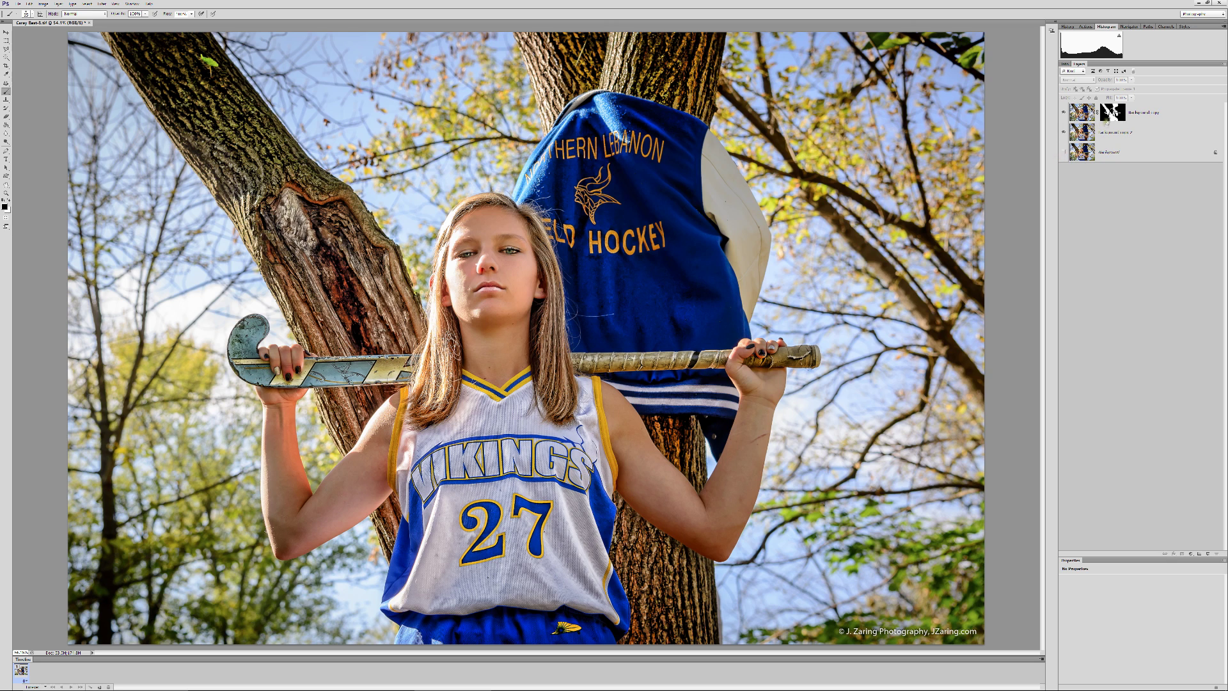
Compare the photo with and without the masked high-detail layer by toggling that layer's visibility.
click(1158, 120)
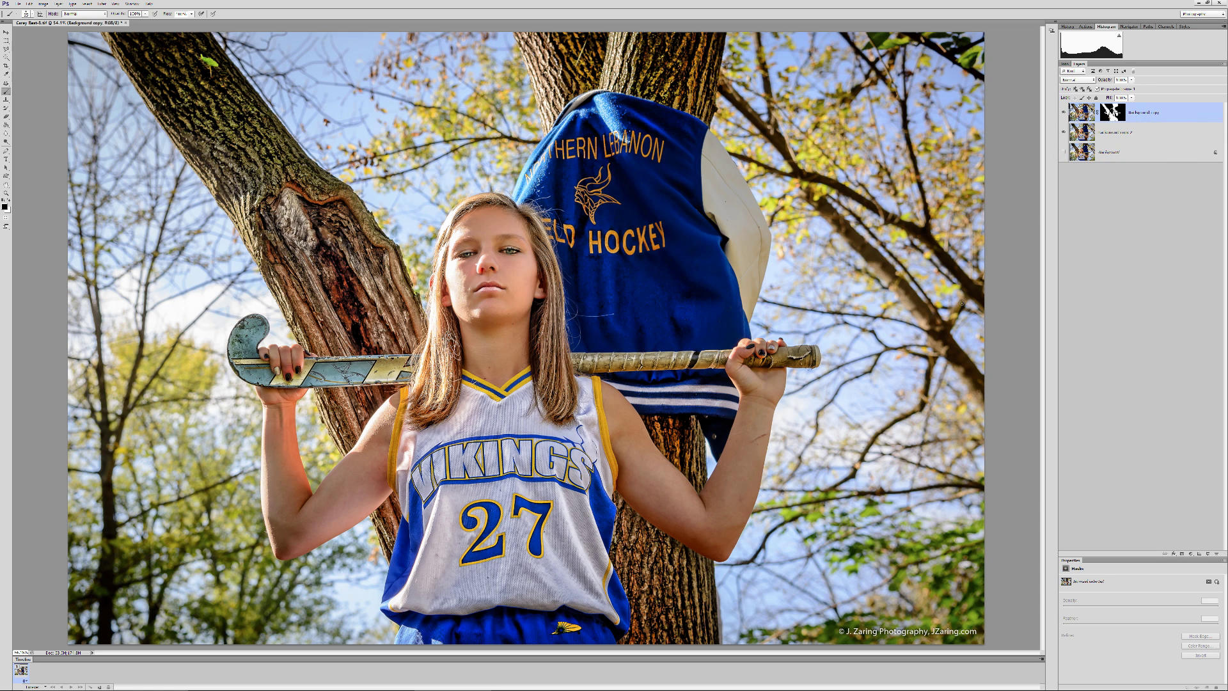
key(ctrl+minus)
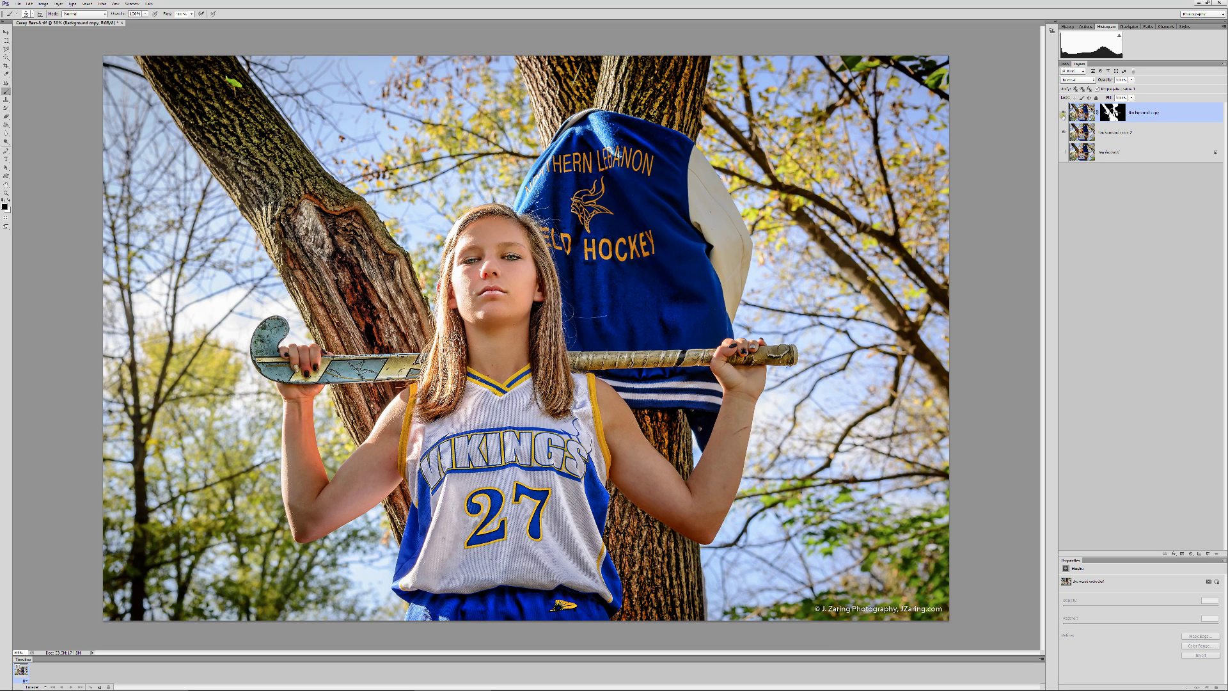
click(1064, 113)
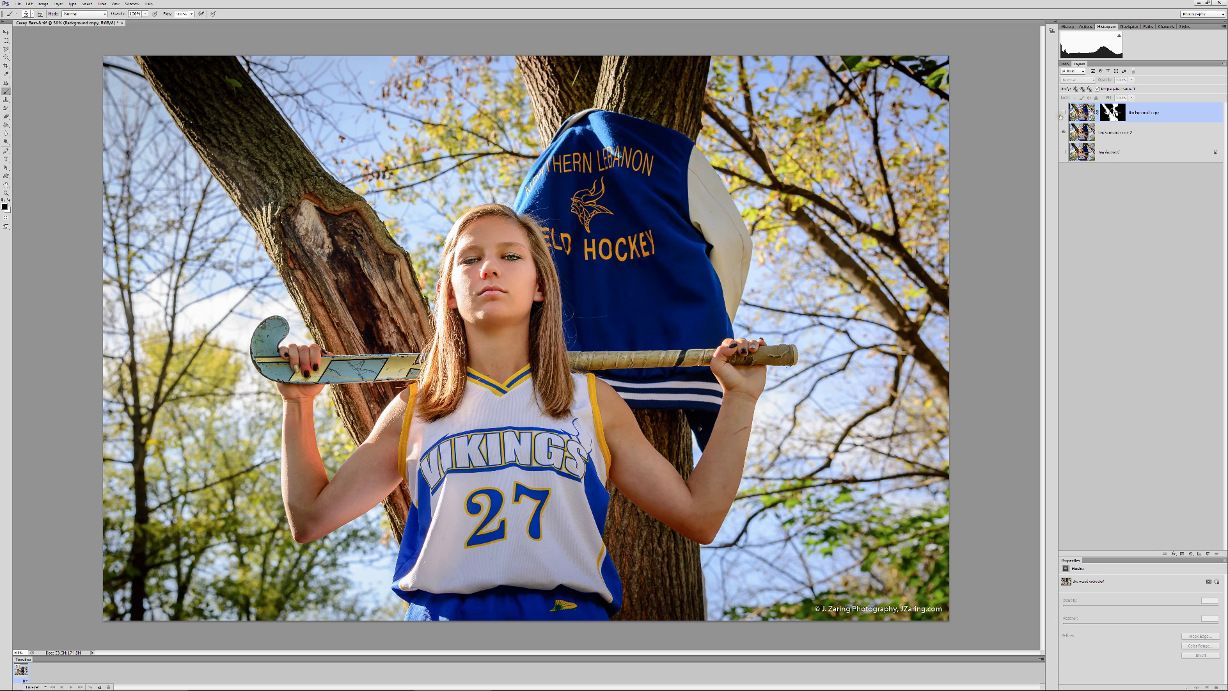
click(1064, 113)
click(1064, 113)
click(1063, 112)
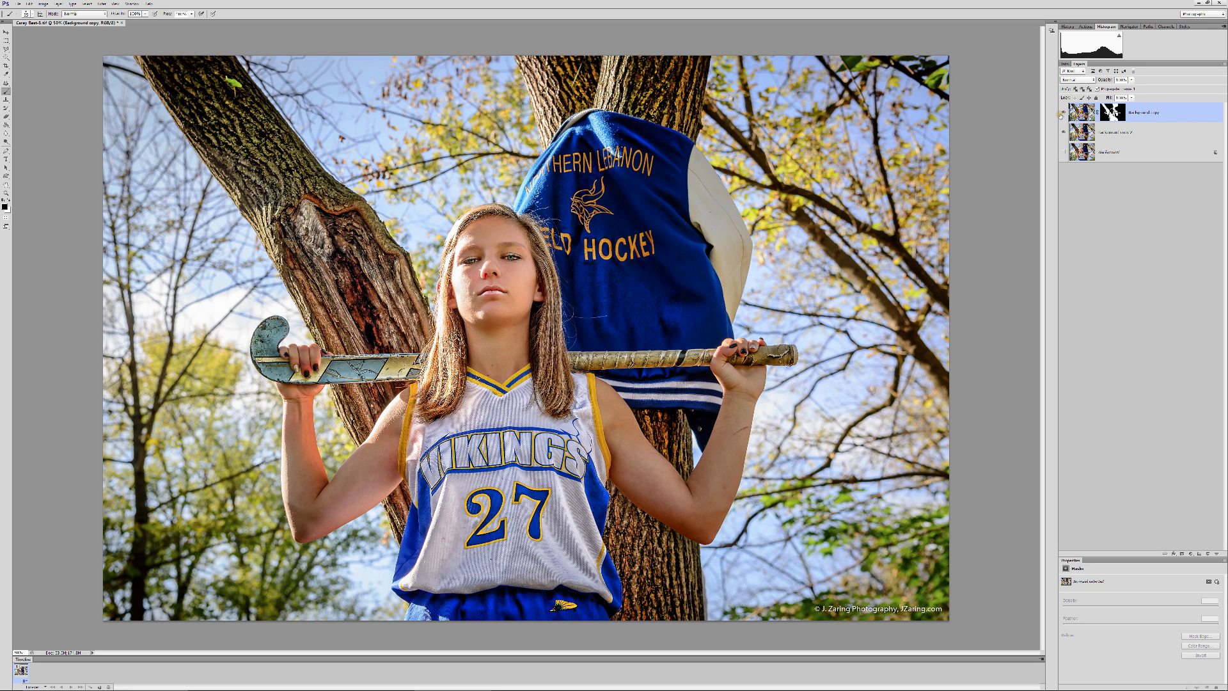
click(1064, 113)
click(1064, 113)
Try merging the masked high-detail layer into the Background duplicate, undo the merge and reselect the masked layer.
key(ctrl+e)
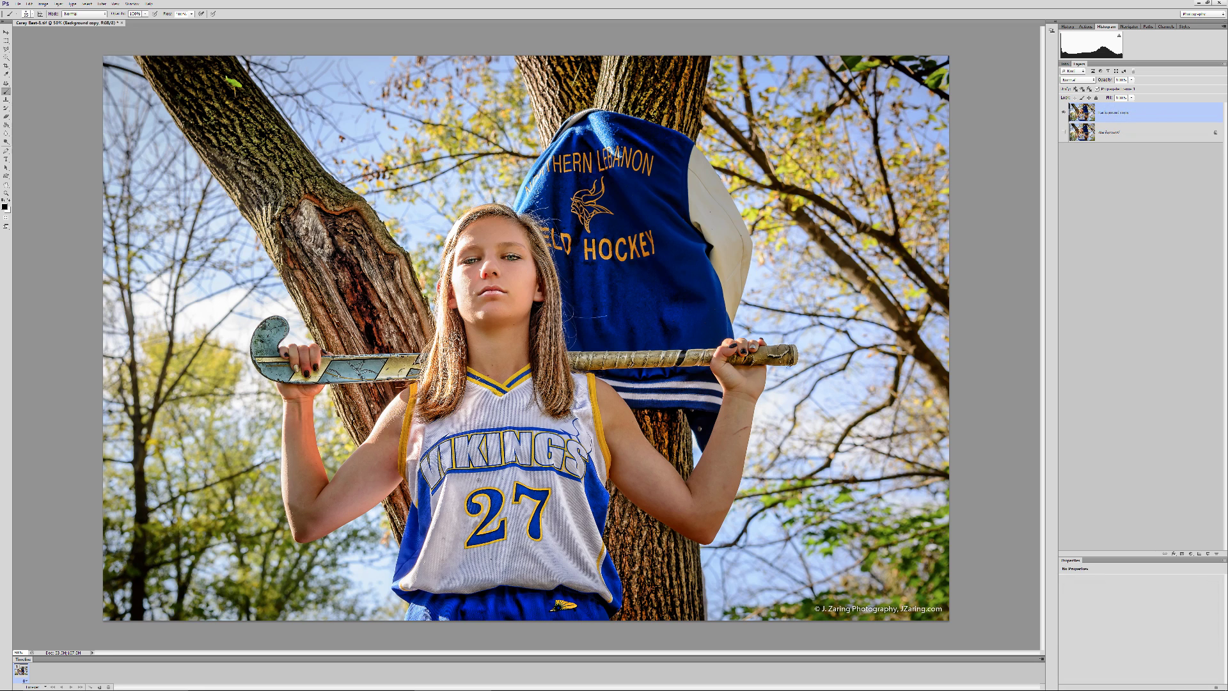
key(ctrl+z)
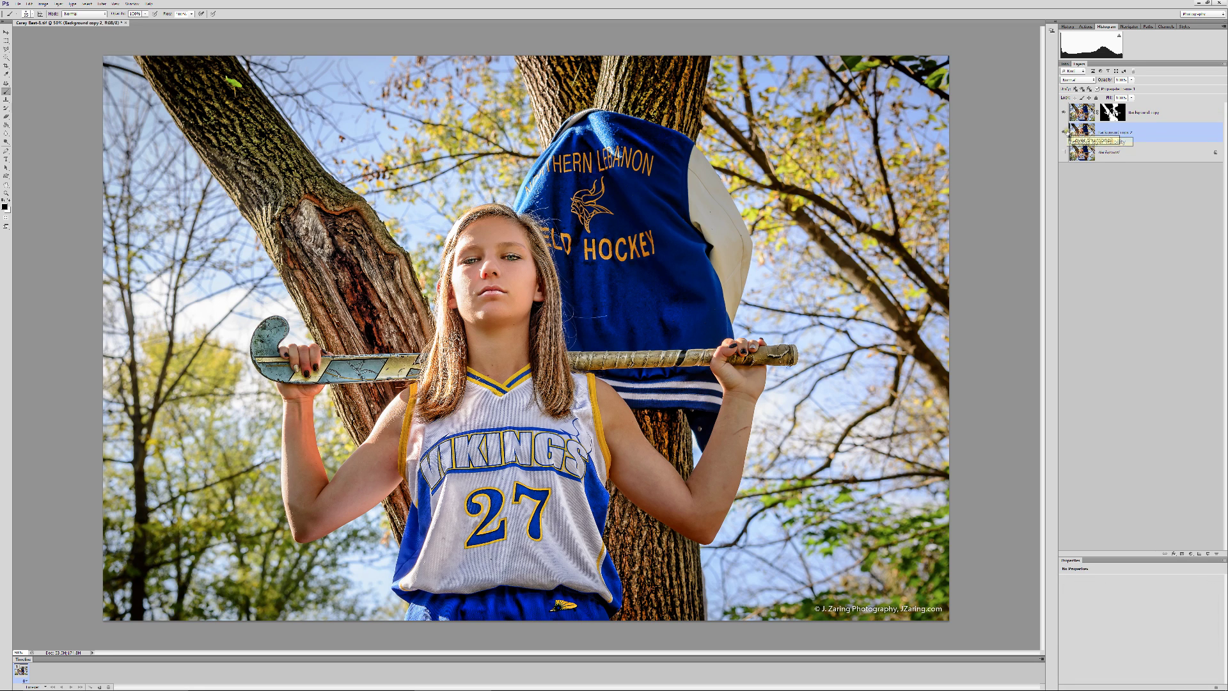
click(1160, 115)
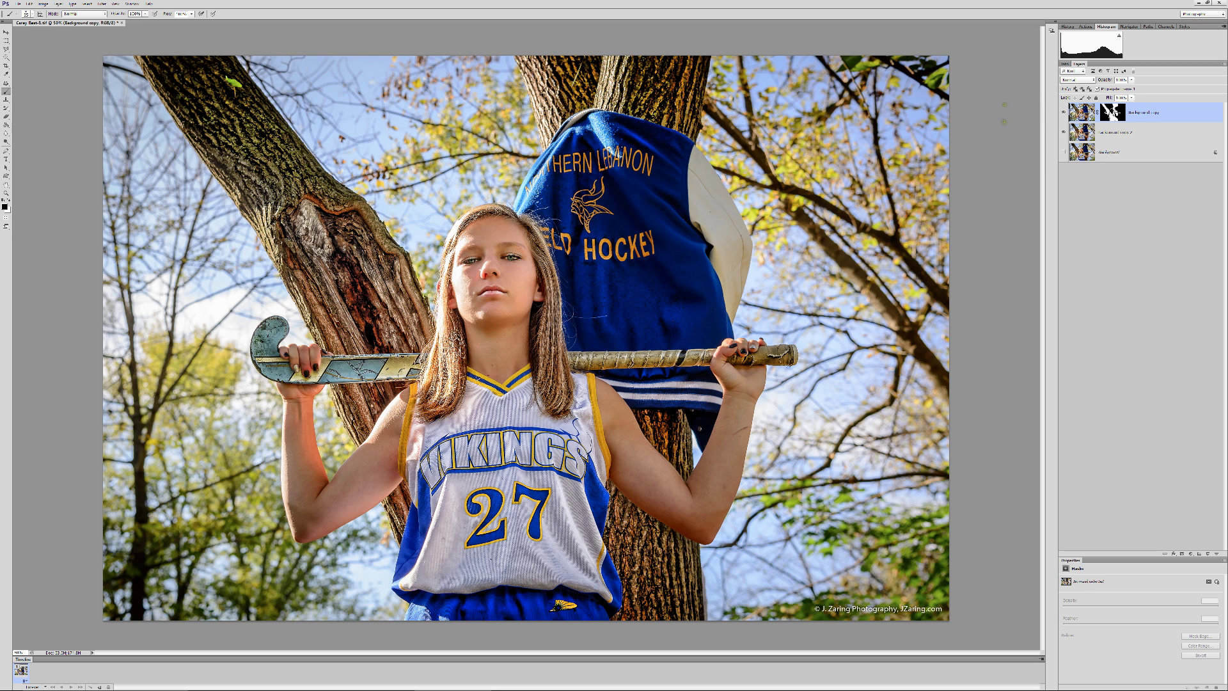
Duplicate the masked high-detail layer and fill the duplicate's mask with black.
drag(1149, 112, 1208, 554)
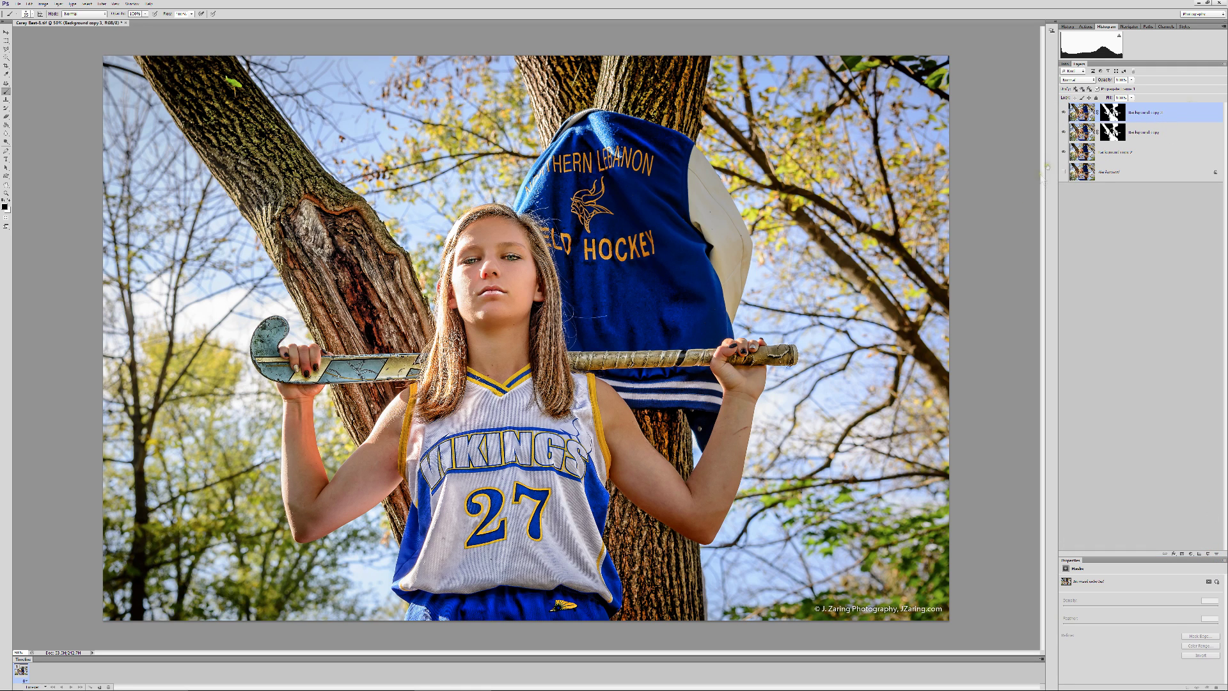
click(1113, 112)
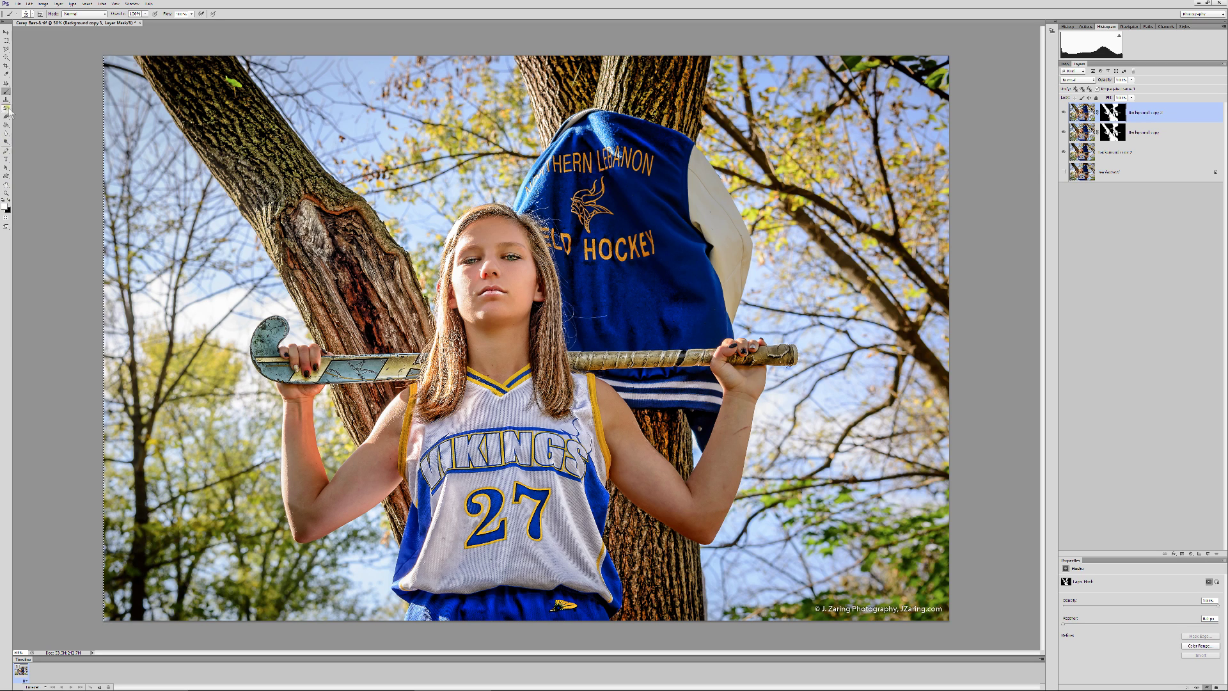
key(ctrl+BackSpace)
Hide the black-masked duplicate and merge the original masked layer down into the Background duplicate.
click(1063, 112)
click(1135, 136)
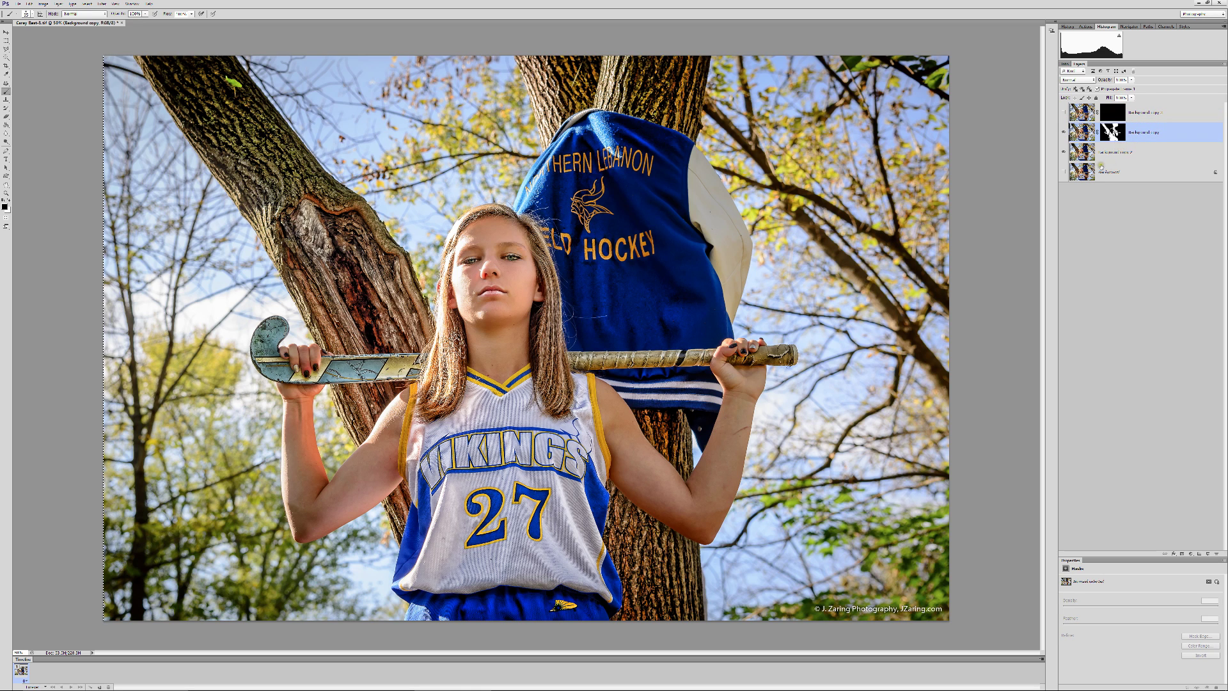
key(ctrl+e)
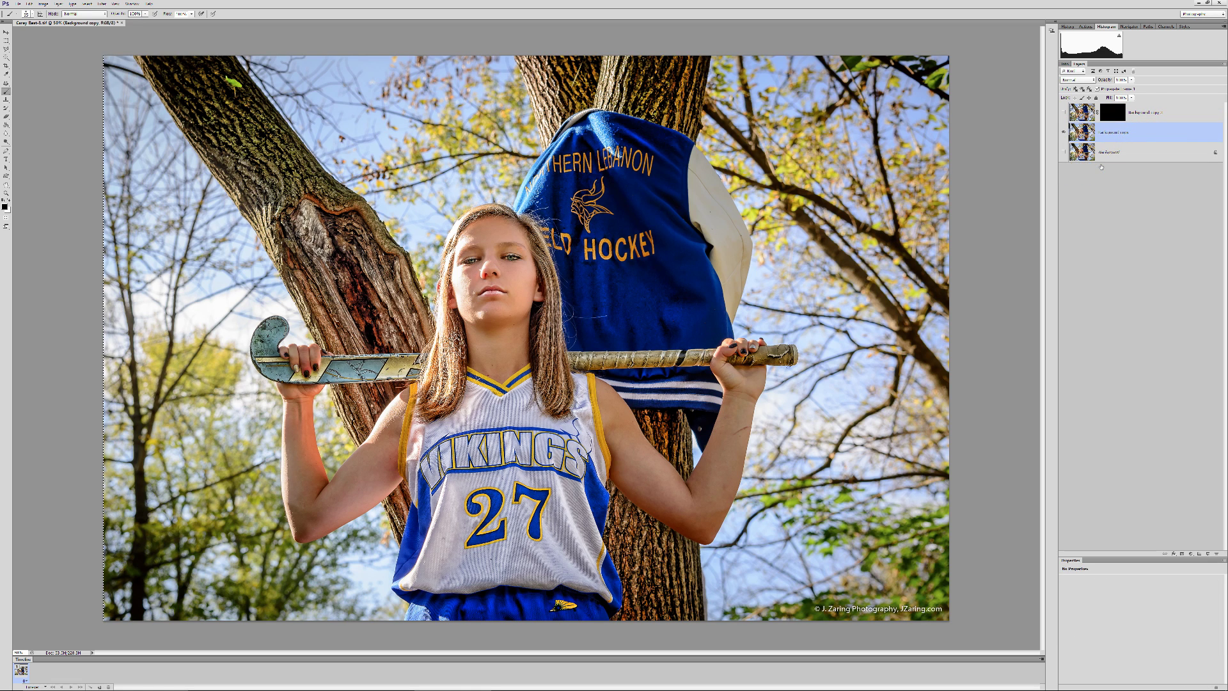
Show the black-masked duplicate layer and apply a Gaussian Blur to its image content.
click(1063, 112)
click(1145, 112)
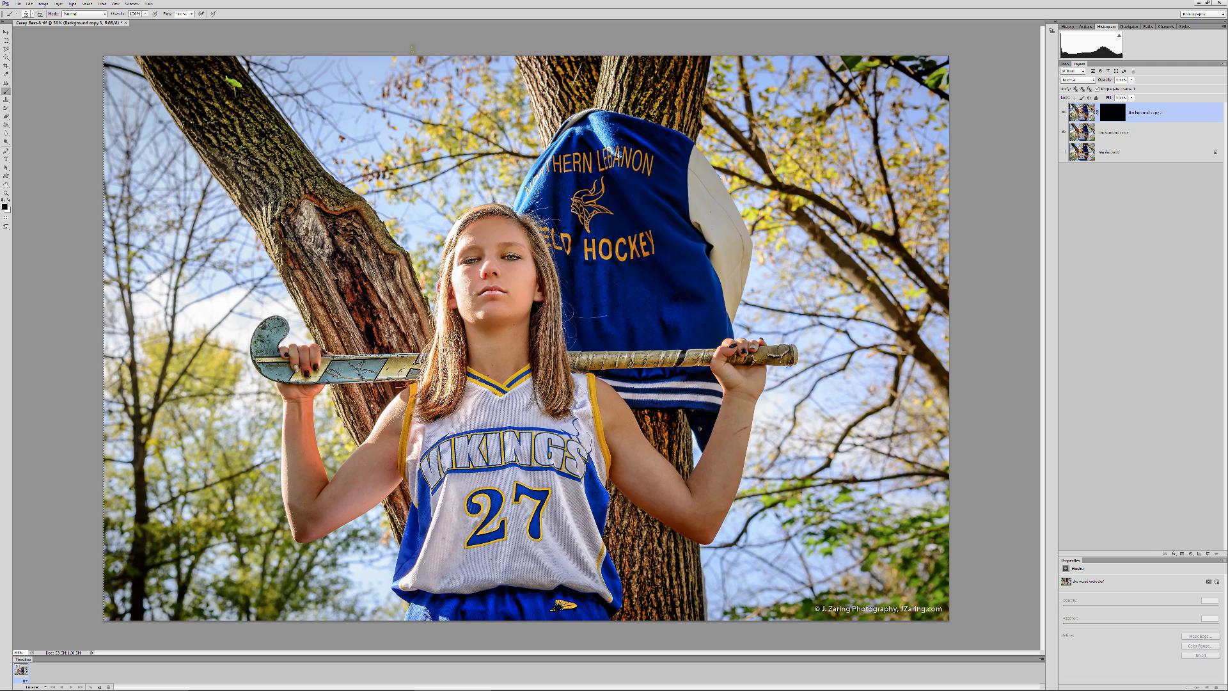
click(101, 4)
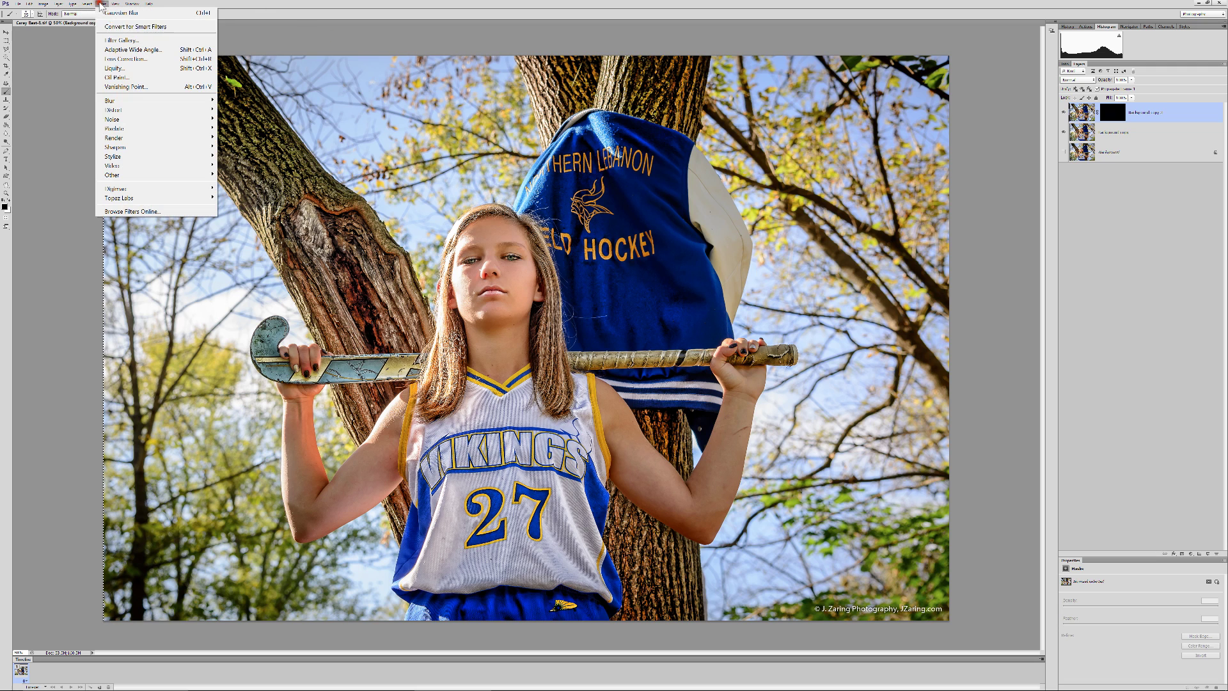
mouse_move(109, 101)
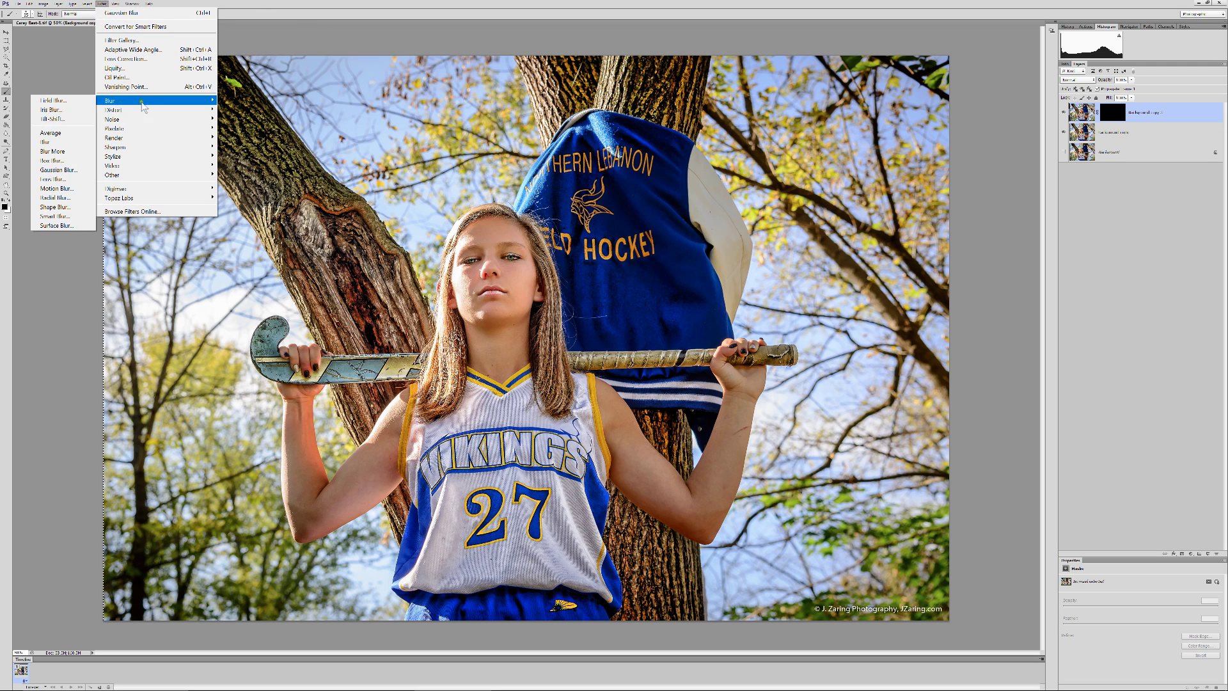
click(66, 170)
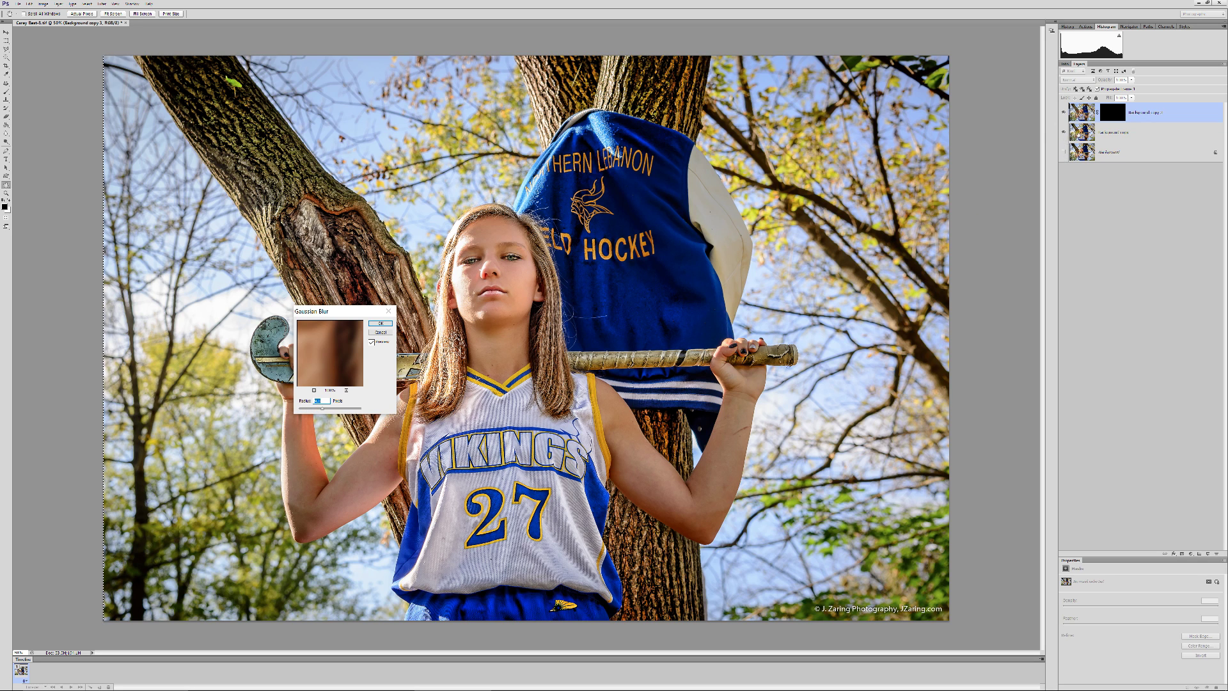
drag(329, 352, 368, 418)
key(Return)
key(b)
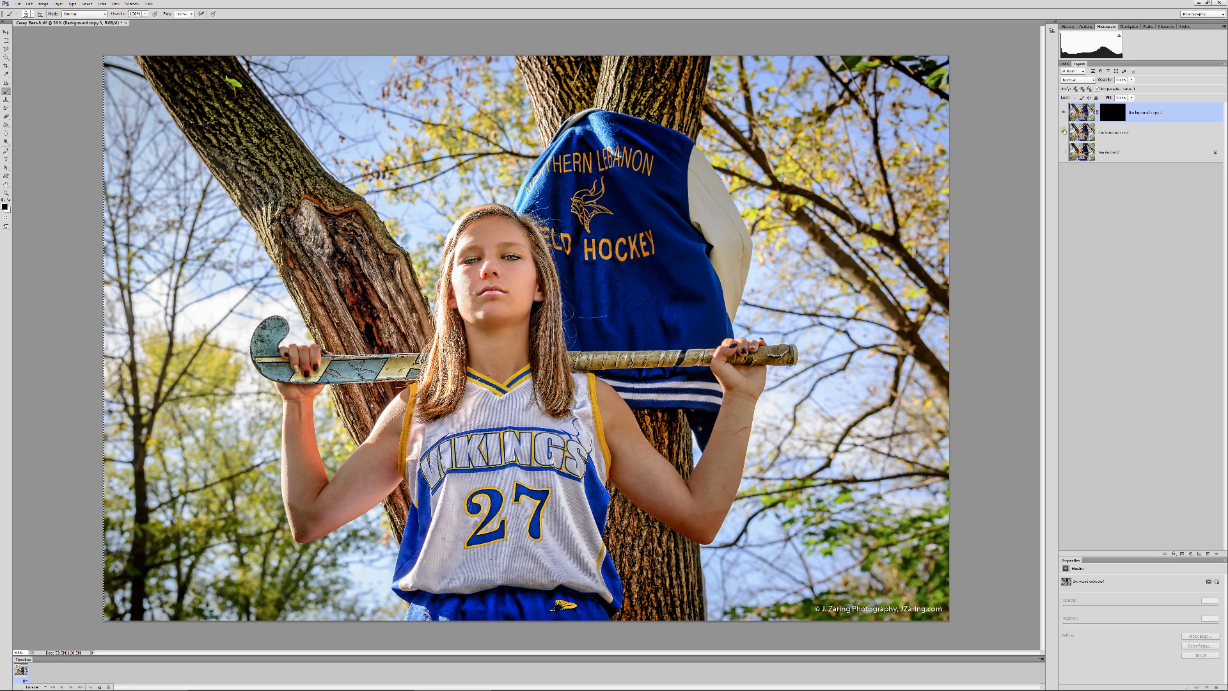
Fill the duplicate's layer mask with white to reveal the blurred image across the whole photo.
click(1064, 132)
click(1123, 114)
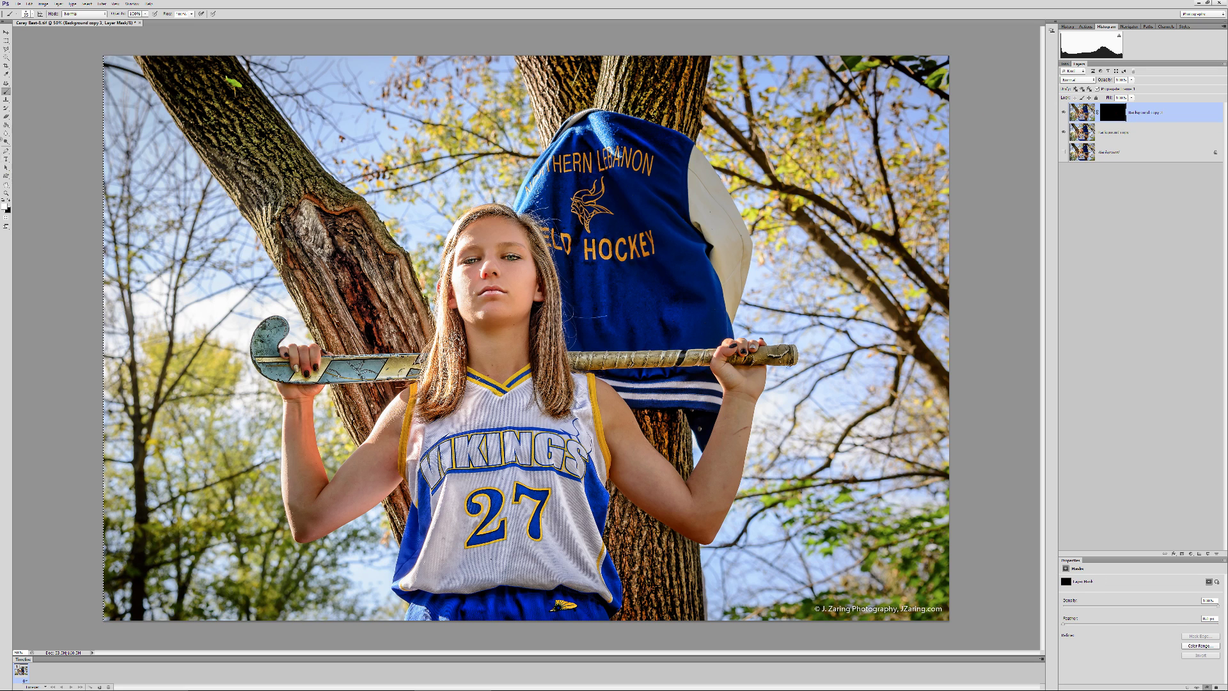
click(7, 124)
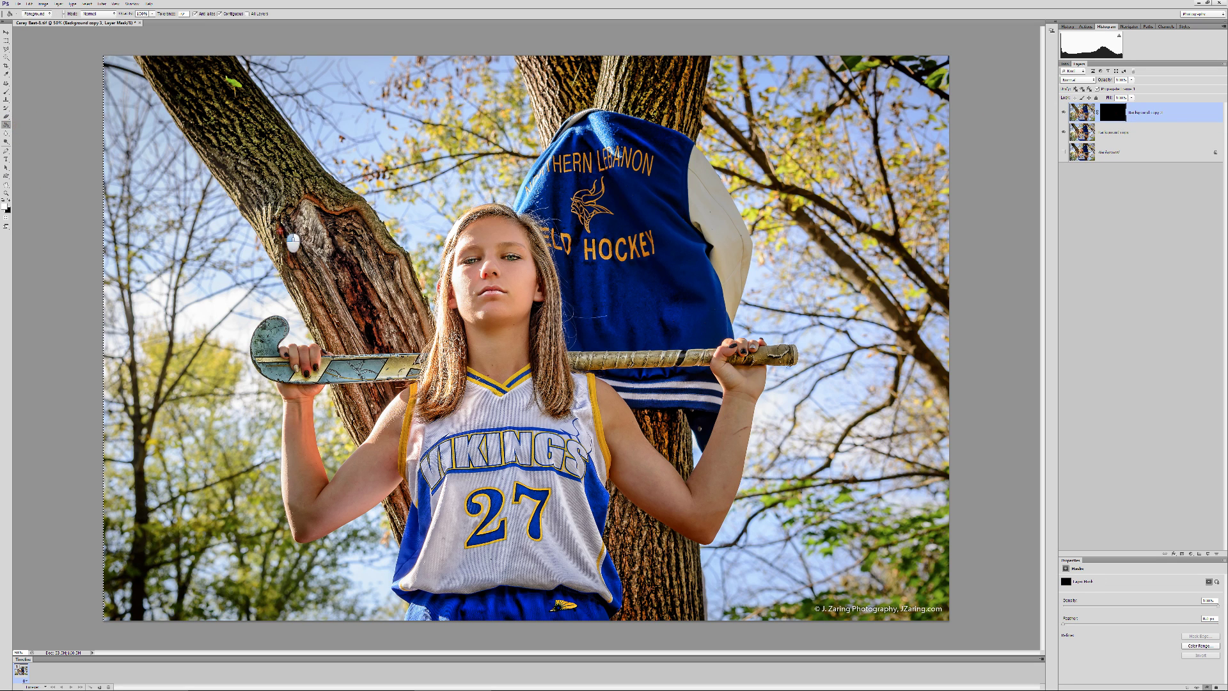
click(280, 231)
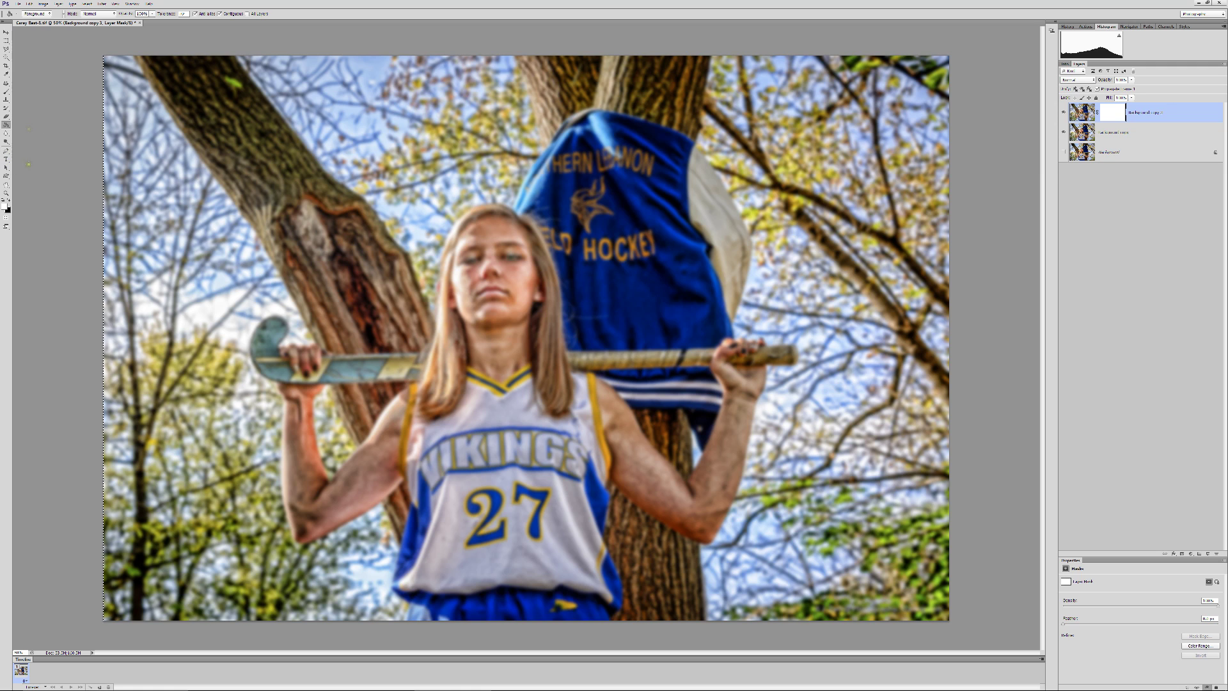
Apply a stronger Gaussian Blur to the duplicate layer's image.
click(102, 4)
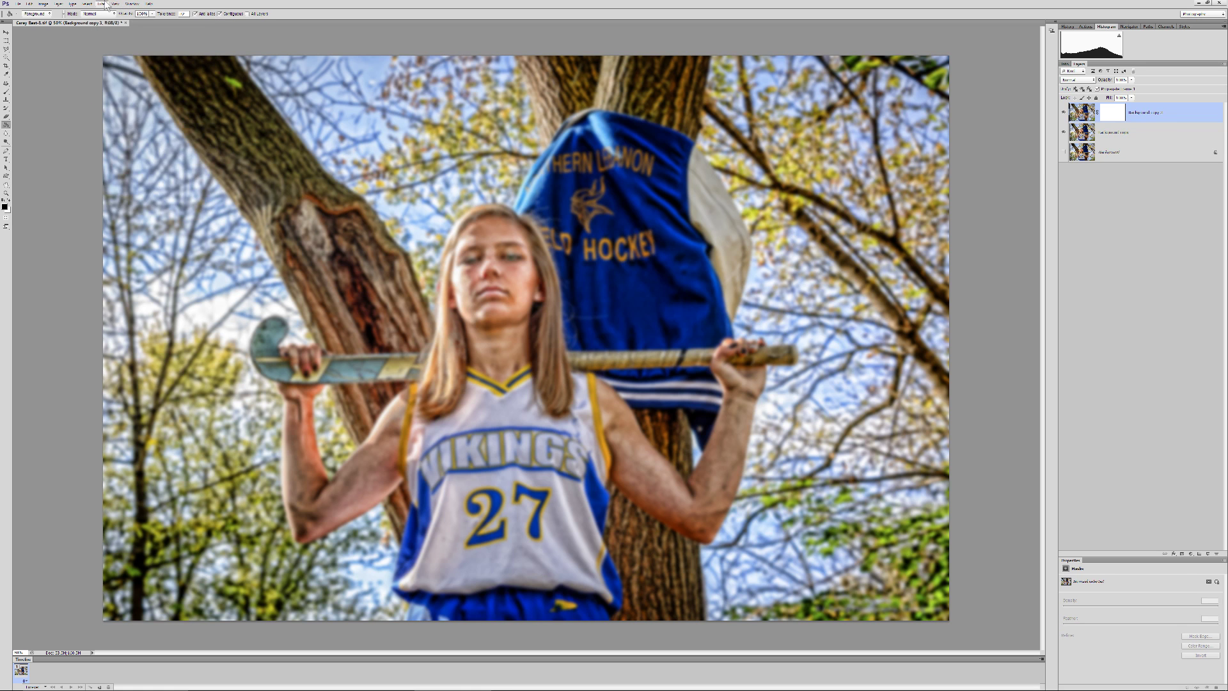
click(102, 4)
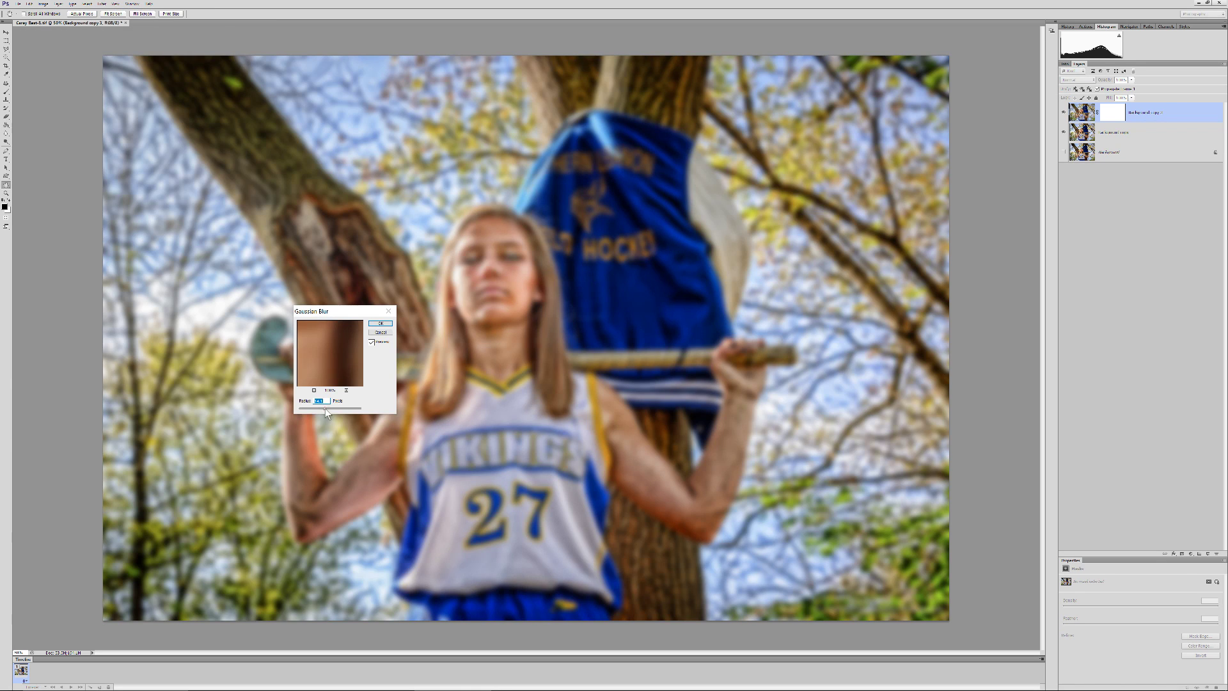
click(381, 323)
key(g)
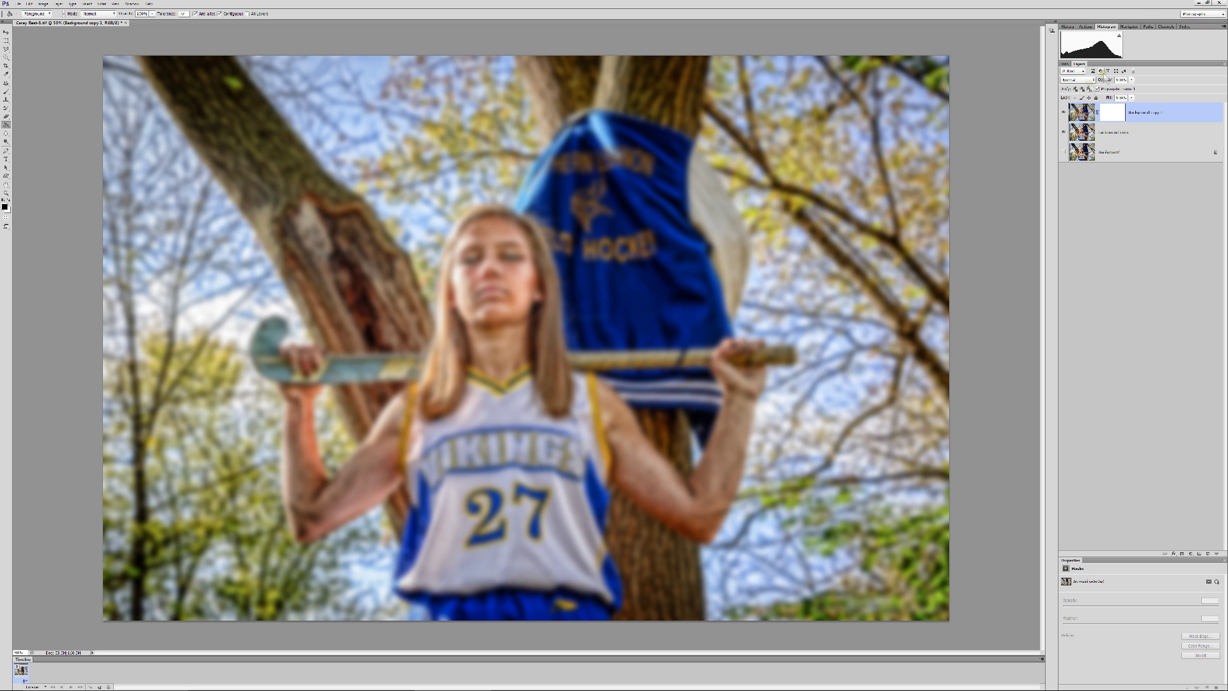
Fill the blurred layer's mask with black to hide the blur from the whole photo.
click(1113, 113)
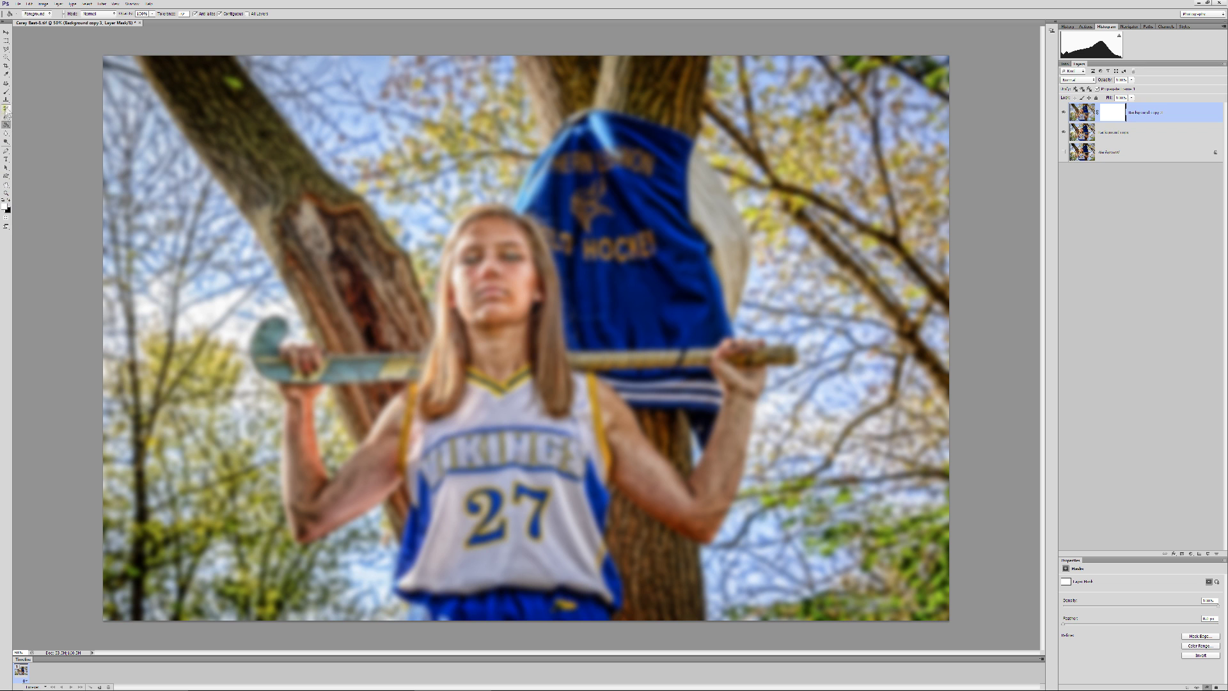
key(x)
click(651, 188)
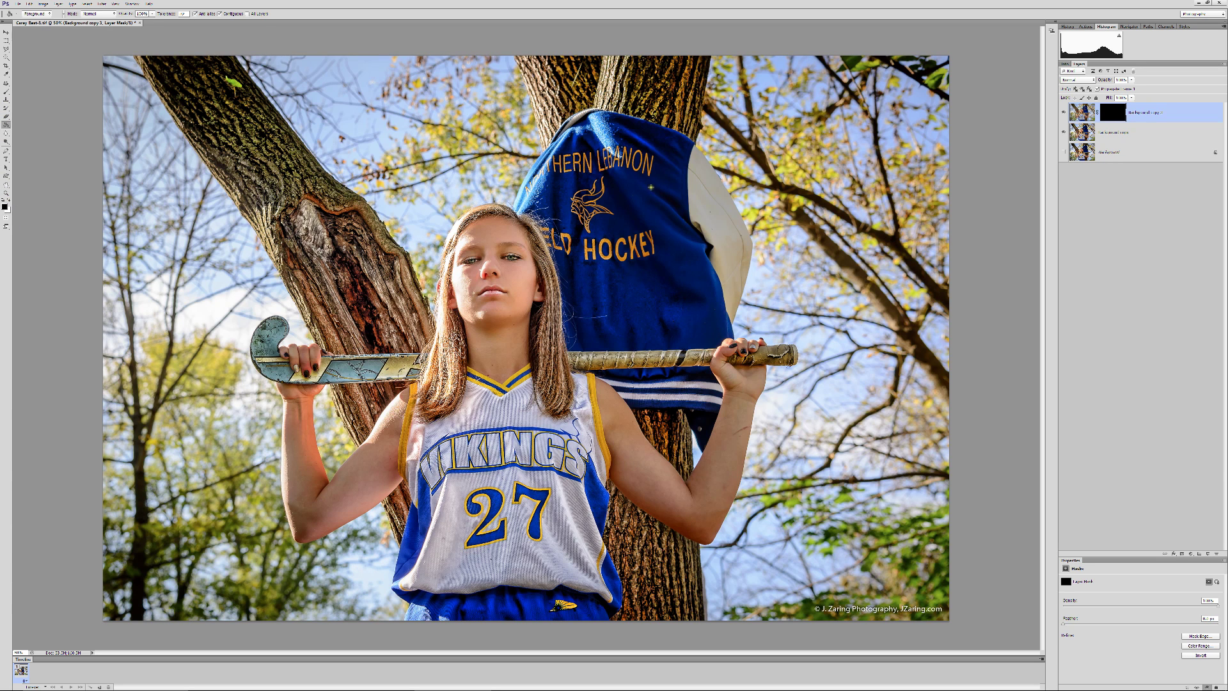
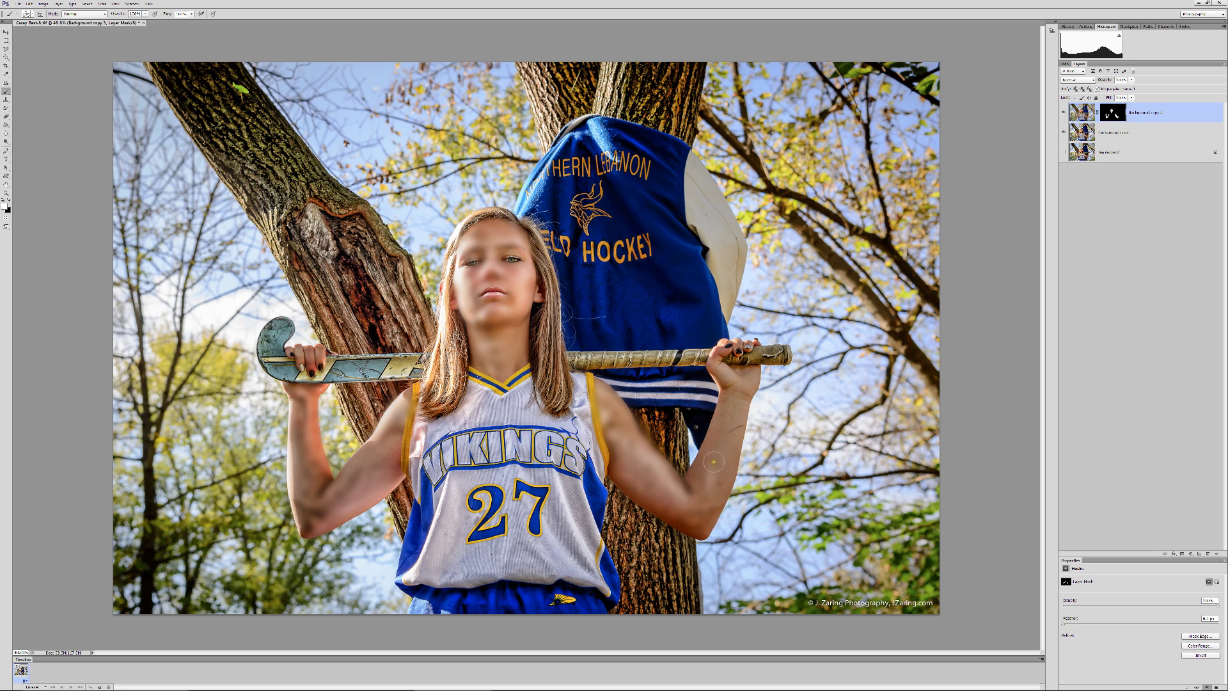
Paint the blur in over the athlete's forearm, hands and face on the layer mask, and mask it back out of the eyes.
click(743, 412)
mouse_move(743, 413)
mouse_down()
mouse_move(730, 496)
mouse_move(742, 424)
mouse_move(728, 419)
mouse_move(724, 369)
mouse_move(748, 375)
mouse_up()
mouse_move(748, 346)
mouse_down()
mouse_move(765, 360)
mouse_move(723, 349)
mouse_move(704, 362)
mouse_up()
mouse_move(294, 348)
mouse_down()
mouse_move(329, 383)
mouse_move(319, 349)
mouse_up()
mouse_move(468, 248)
mouse_down()
mouse_move(460, 297)
mouse_move(520, 238)
mouse_move(538, 271)
mouse_move(526, 262)
mouse_move(524, 282)
mouse_up()
click(524, 271)
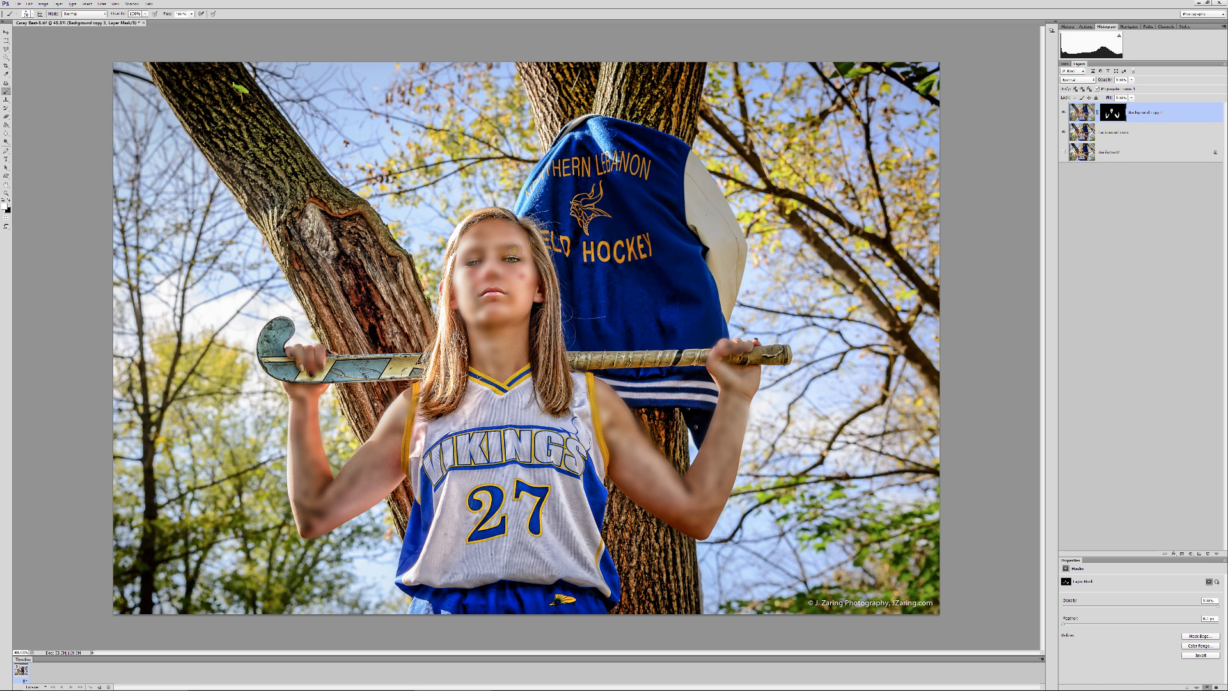
key(x)
mouse_move(481, 261)
mouse_down()
mouse_move(469, 264)
mouse_move(532, 275)
mouse_move(500, 256)
mouse_up()
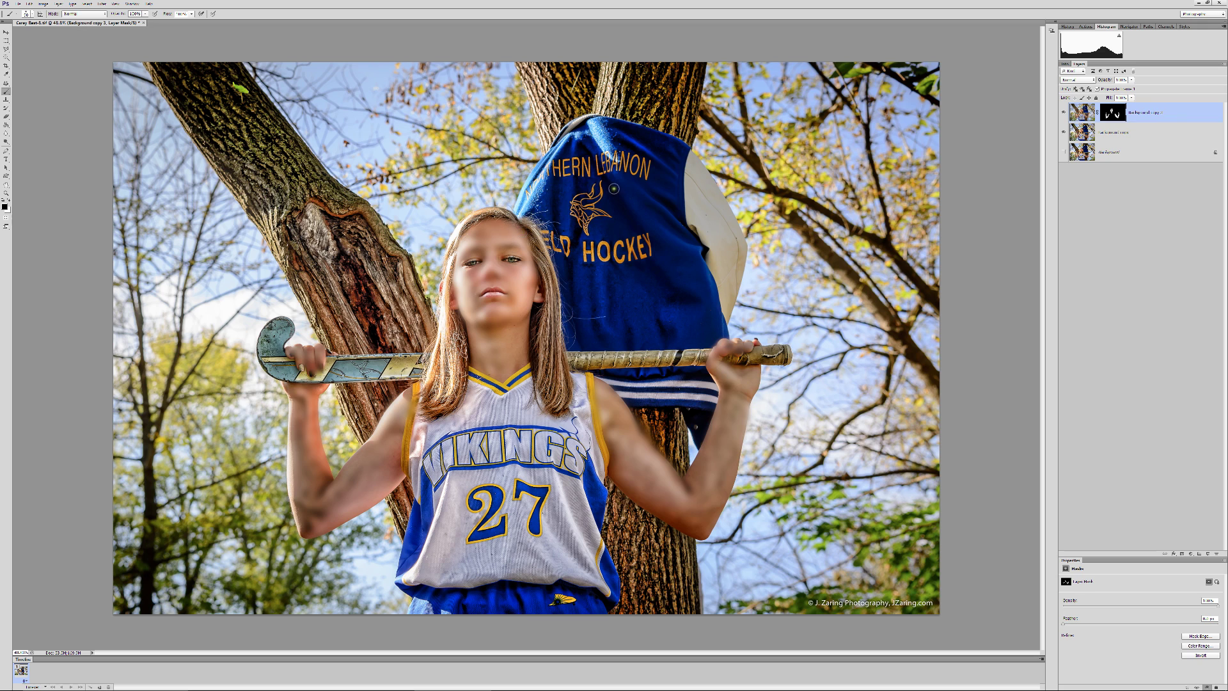
Set the blurred skin layer's blend mode to Soft Light and lower its opacity.
click(1073, 80)
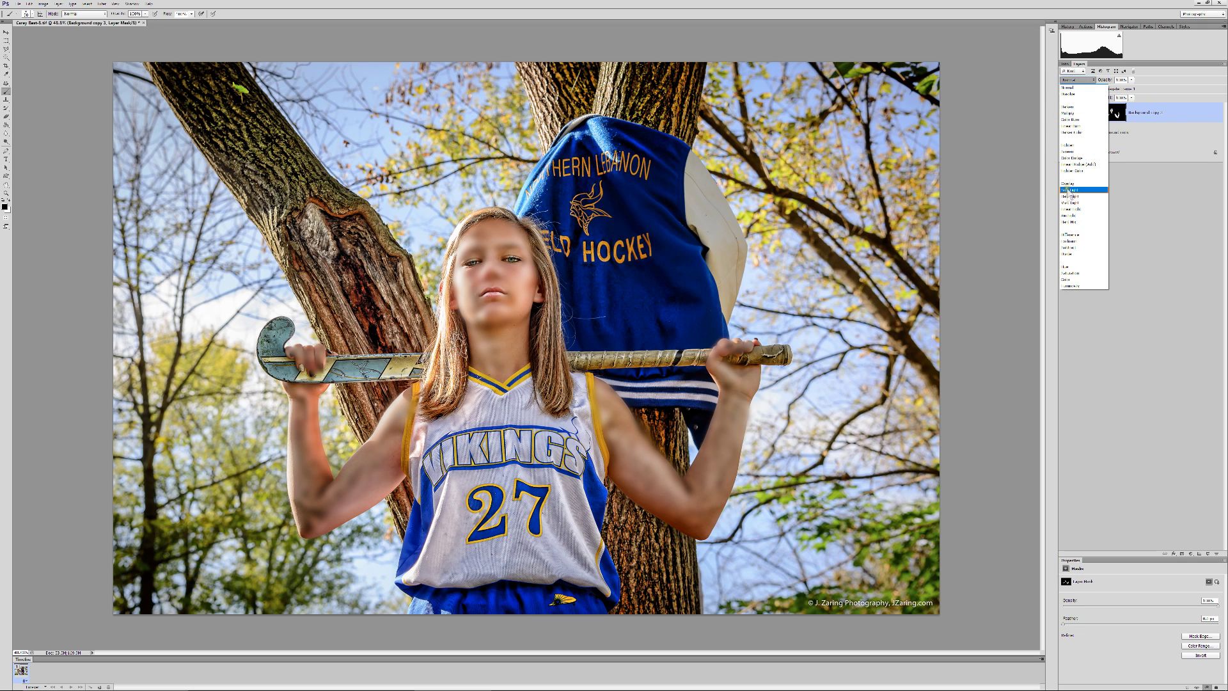
click(1068, 190)
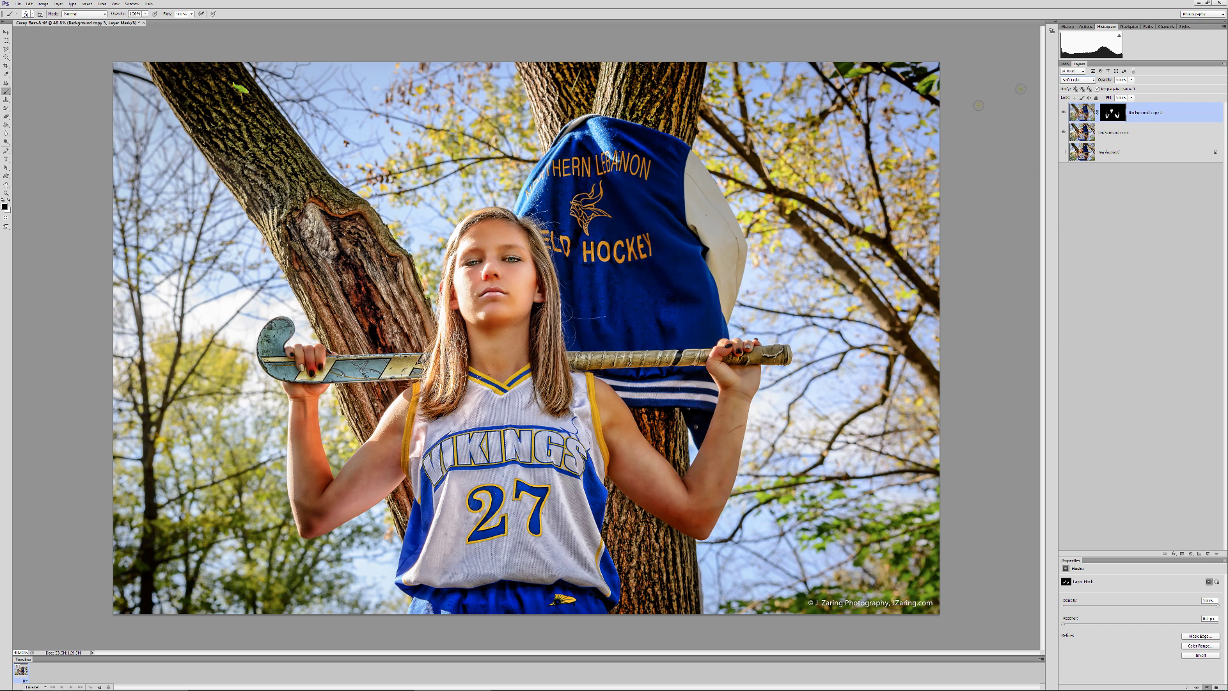
mouse_move(1130, 81)
mouse_down()
mouse_move(1115, 91)
mouse_move(1139, 96)
mouse_move(1124, 96)
mouse_up()
Strongly reduce the saturation of the blurred layer's image with a Hue/Saturation adjustment.
click(1083, 114)
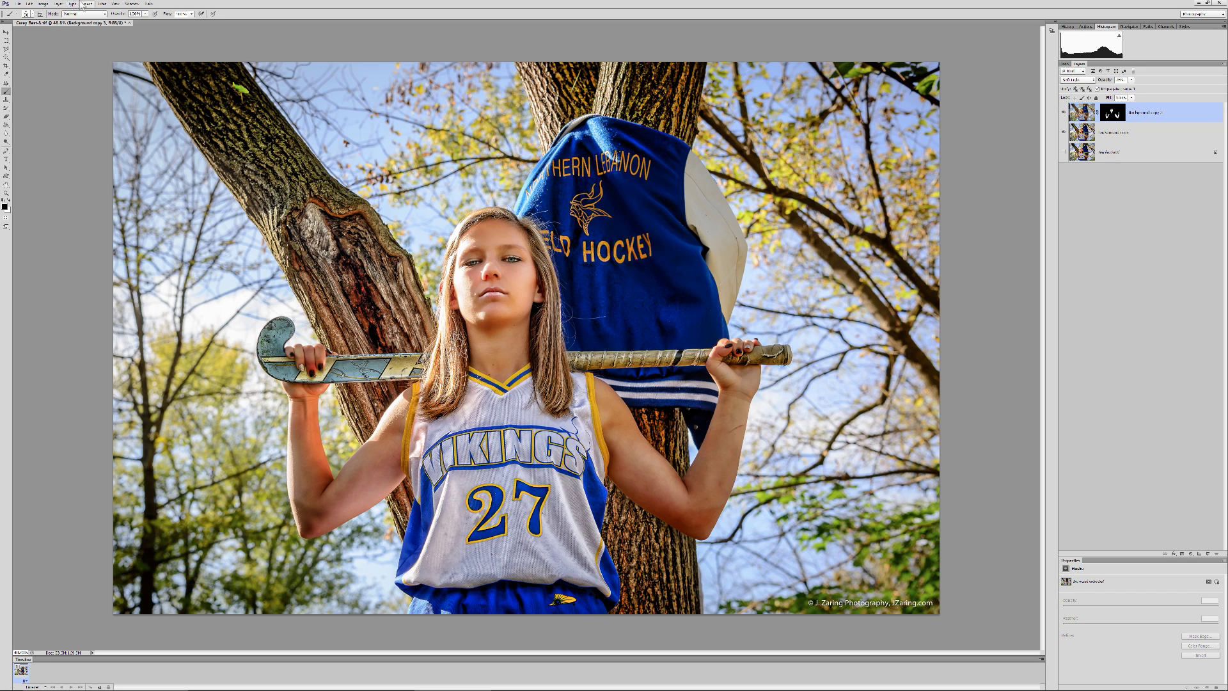
click(58, 3)
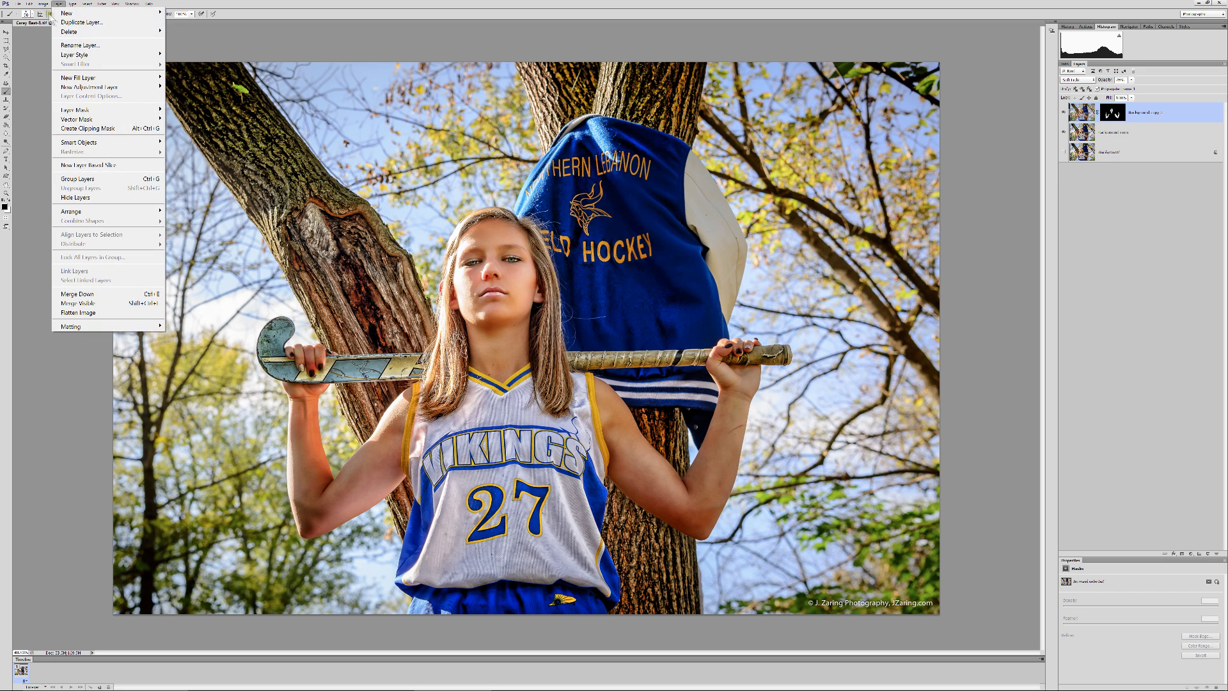
mouse_move(43, 4)
mouse_move(105, 27)
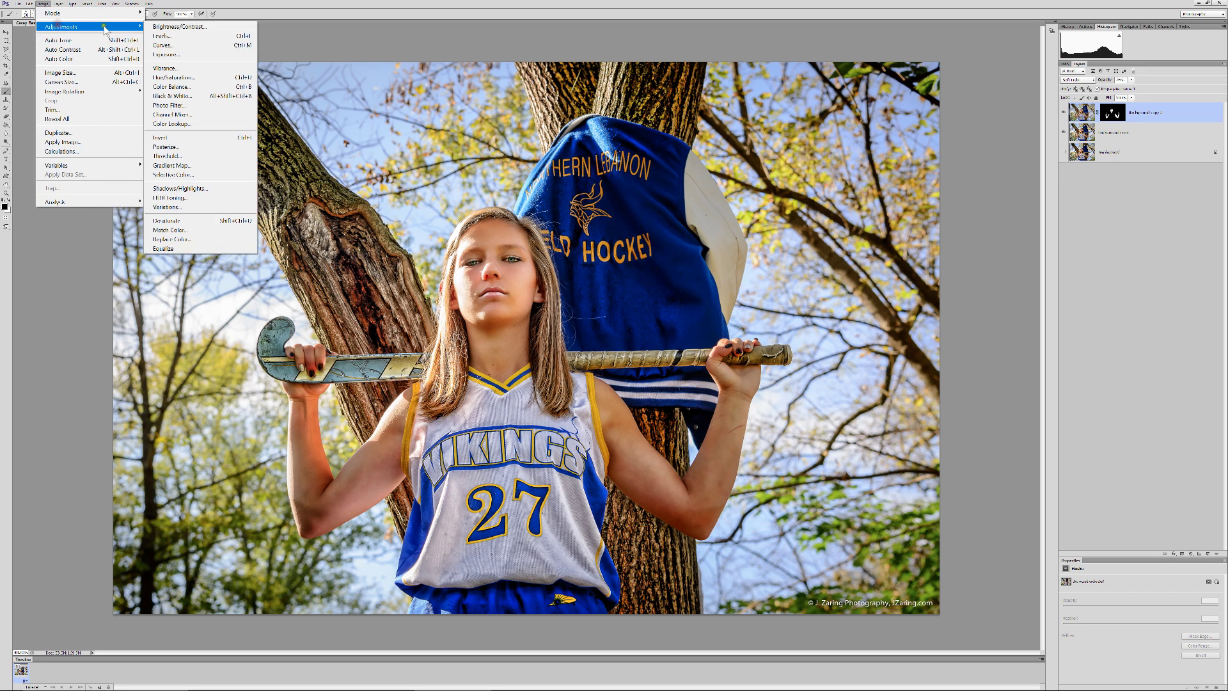
click(183, 77)
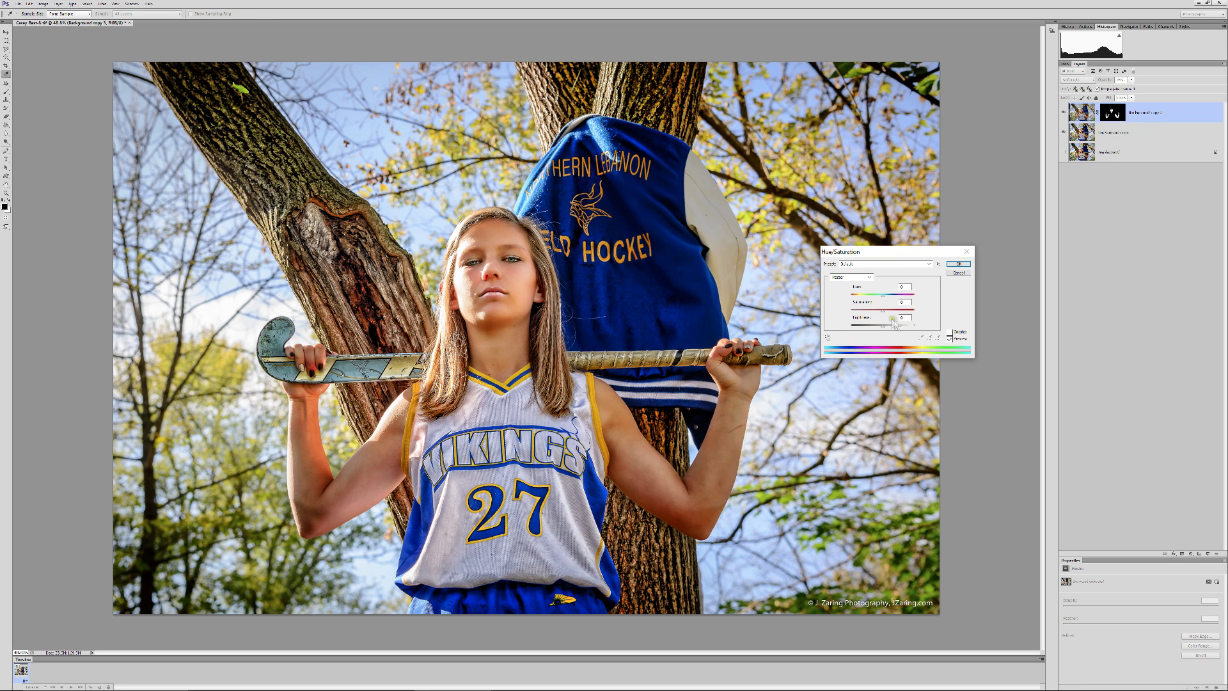
mouse_move(883, 311)
mouse_down()
mouse_move(838, 313)
mouse_move(914, 323)
mouse_move(824, 316)
mouse_move(860, 312)
mouse_up()
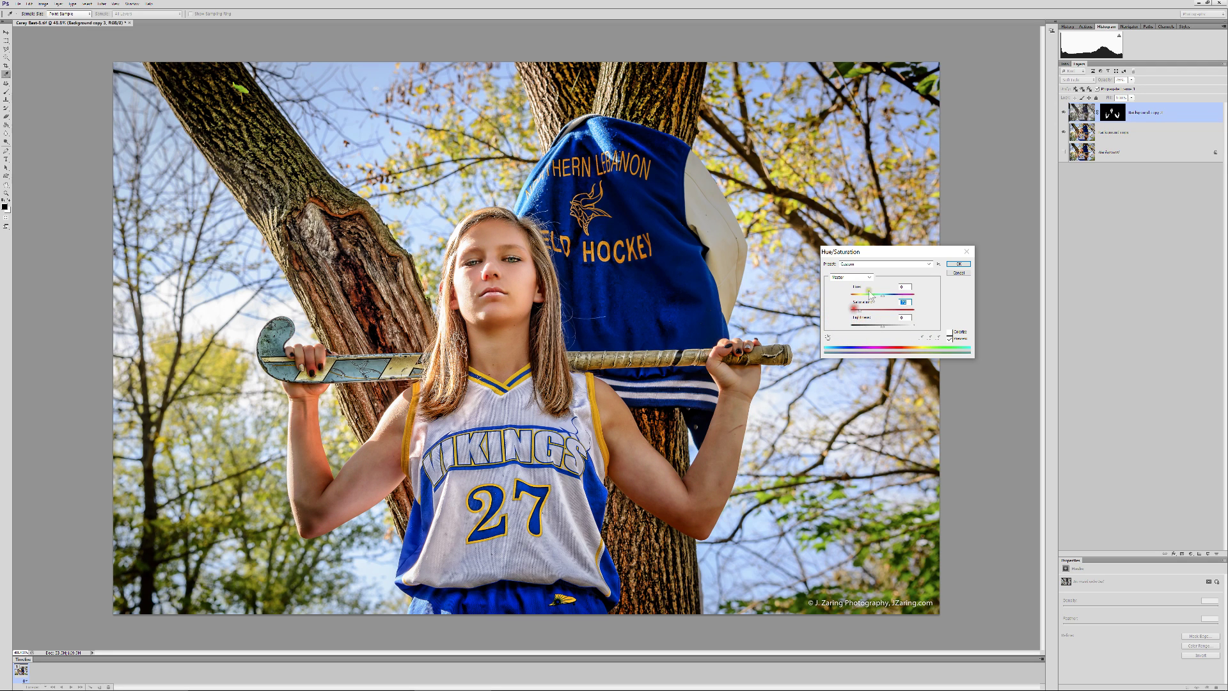
click(957, 263)
key(b)
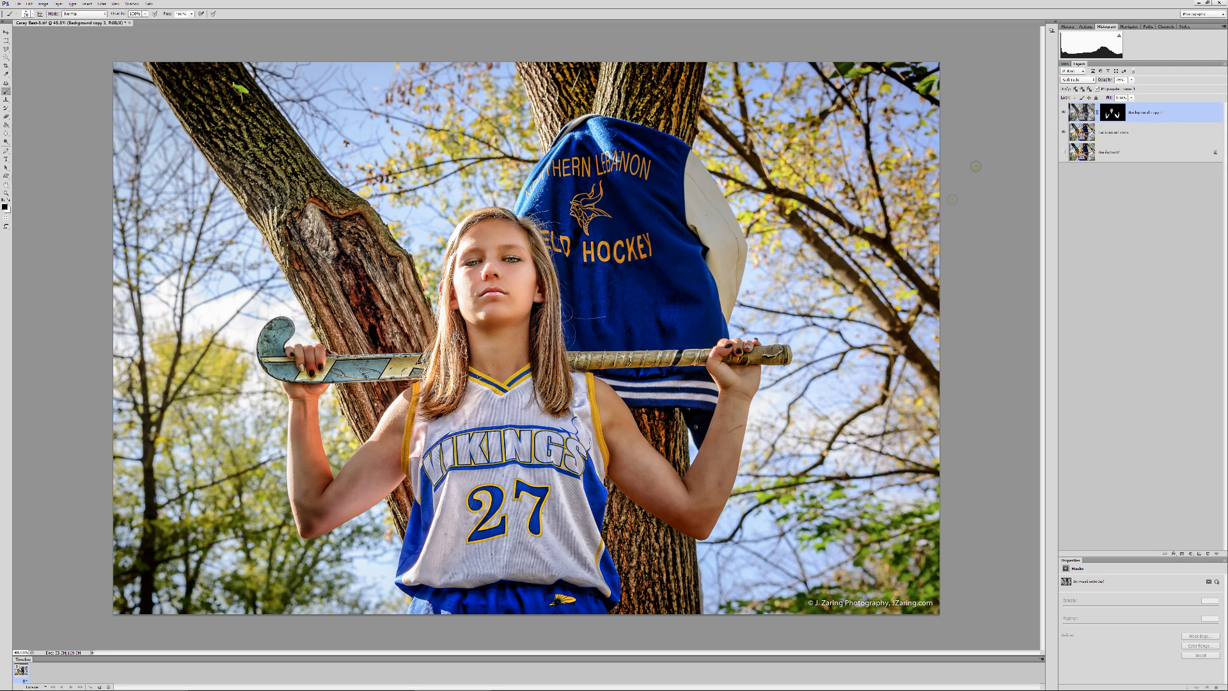
Raise the Soft Light layer's opacity to 100% and compare the skin with and without that layer.
click(1131, 80)
mouse_move(1131, 89)
mouse_down()
mouse_move(1119, 90)
mouse_move(1146, 95)
mouse_up()
click(1135, 121)
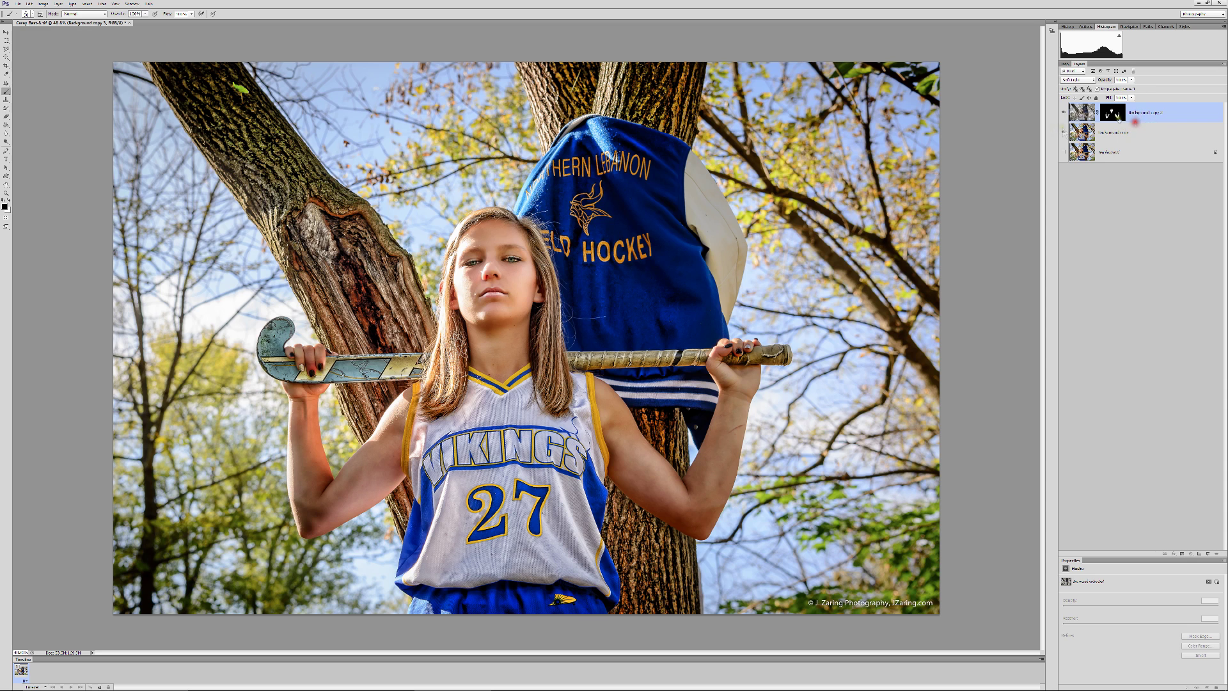
click(1063, 112)
click(1064, 113)
click(1063, 114)
click(1063, 114)
Merge the visible retouching layers into one layer, keeping the original Background separate, and show the Background again.
key(ctrl+shift+e)
click(1063, 132)
Compare the merged retouch with the original Background at full-window and reduced sizes by toggling the merged layer's visibility.
key(ctrl+0)
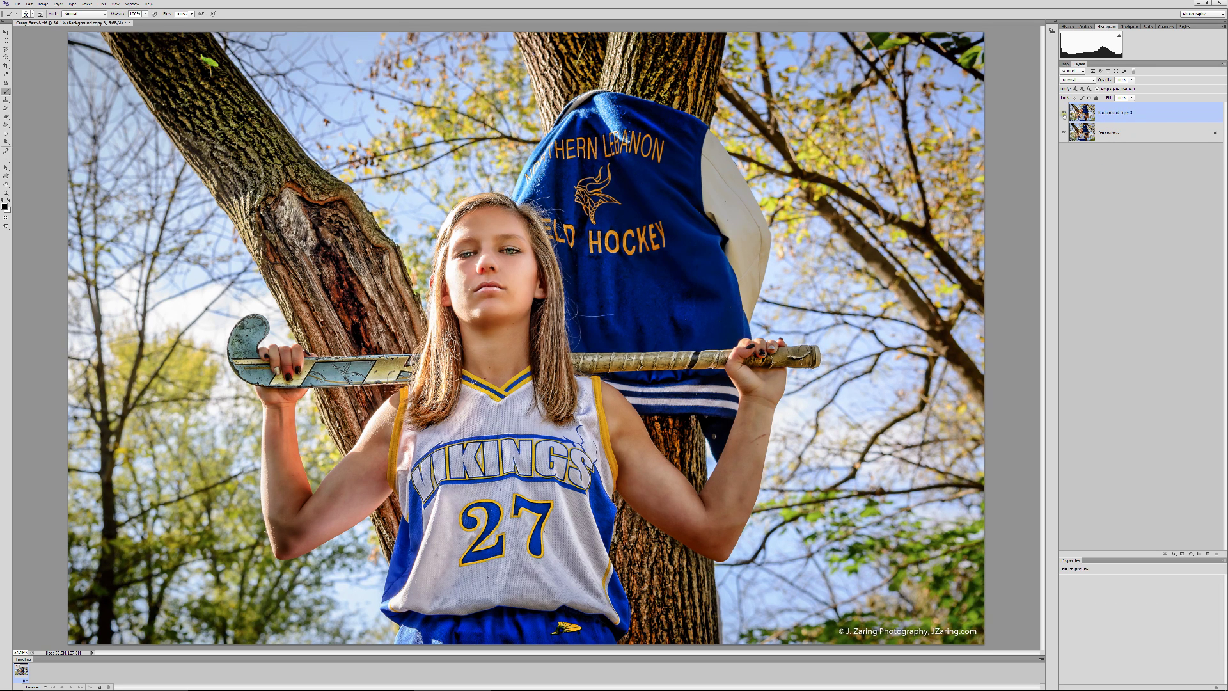
click(1063, 114)
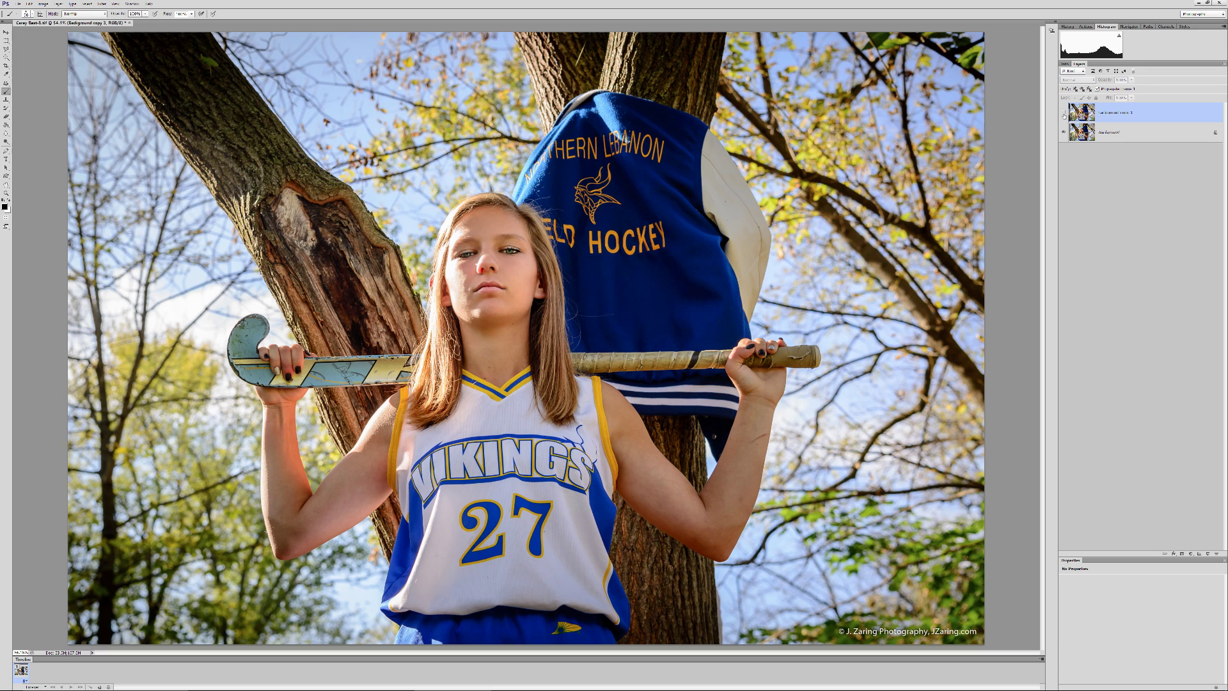
click(1064, 114)
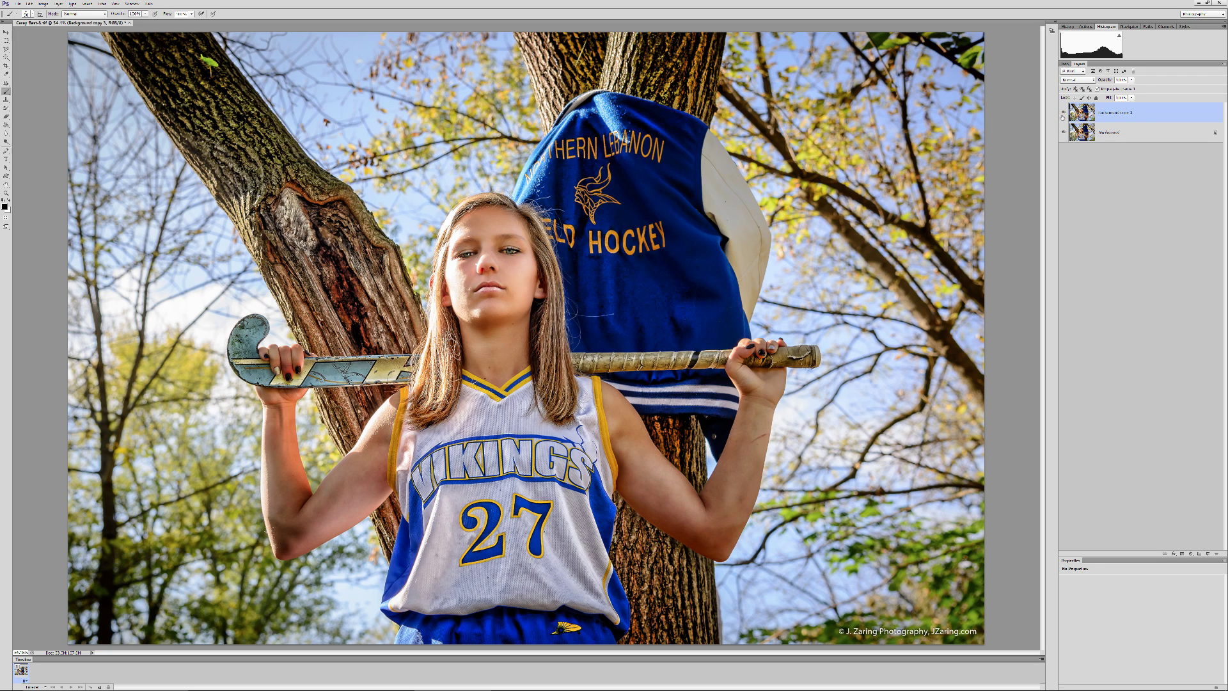
key(ctrl+minus)
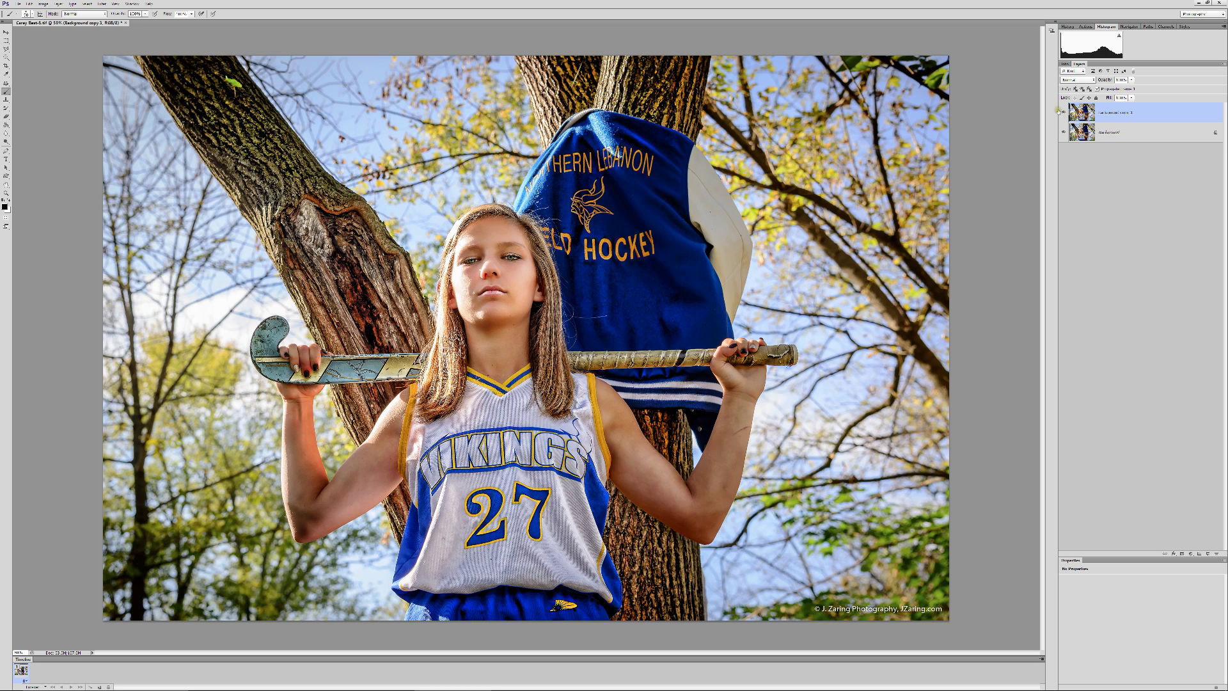
click(1064, 114)
click(1064, 114)
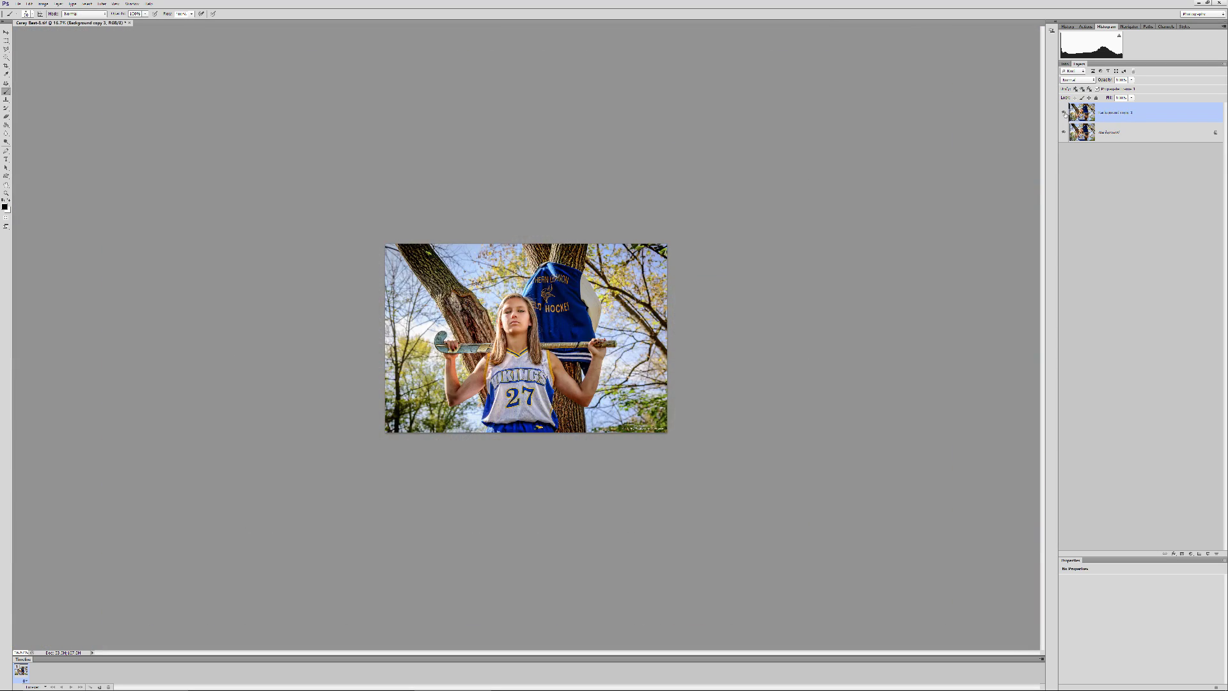
key(ctrl+minus)
key(ctrl+minus)
click(1064, 113)
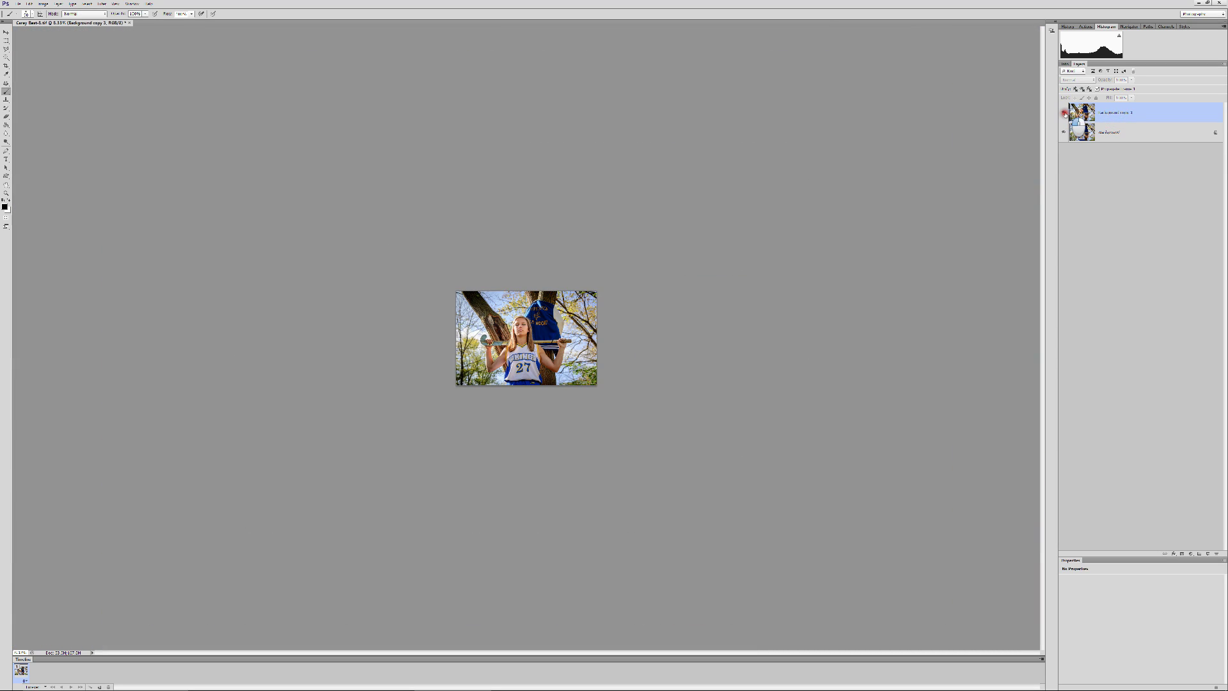
key(ctrl+0)
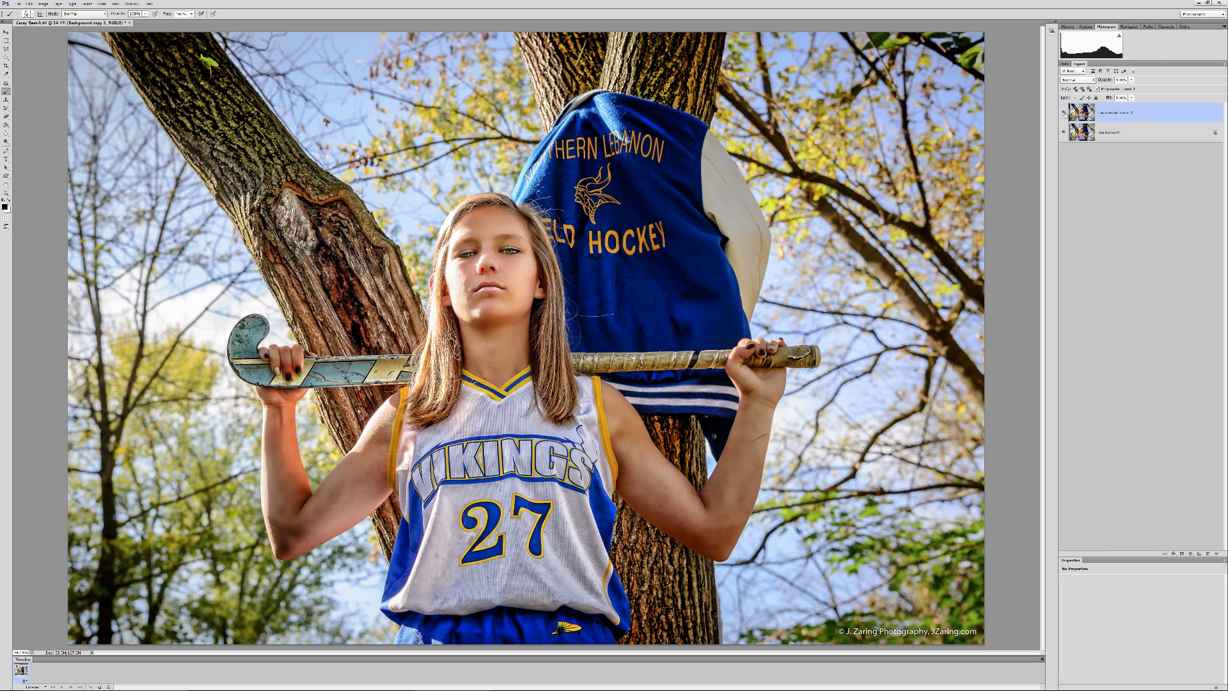
click(1064, 113)
click(1064, 113)
Try to patch a blemish on the athlete's raised forearm with the Patch tool.
click(5, 83)
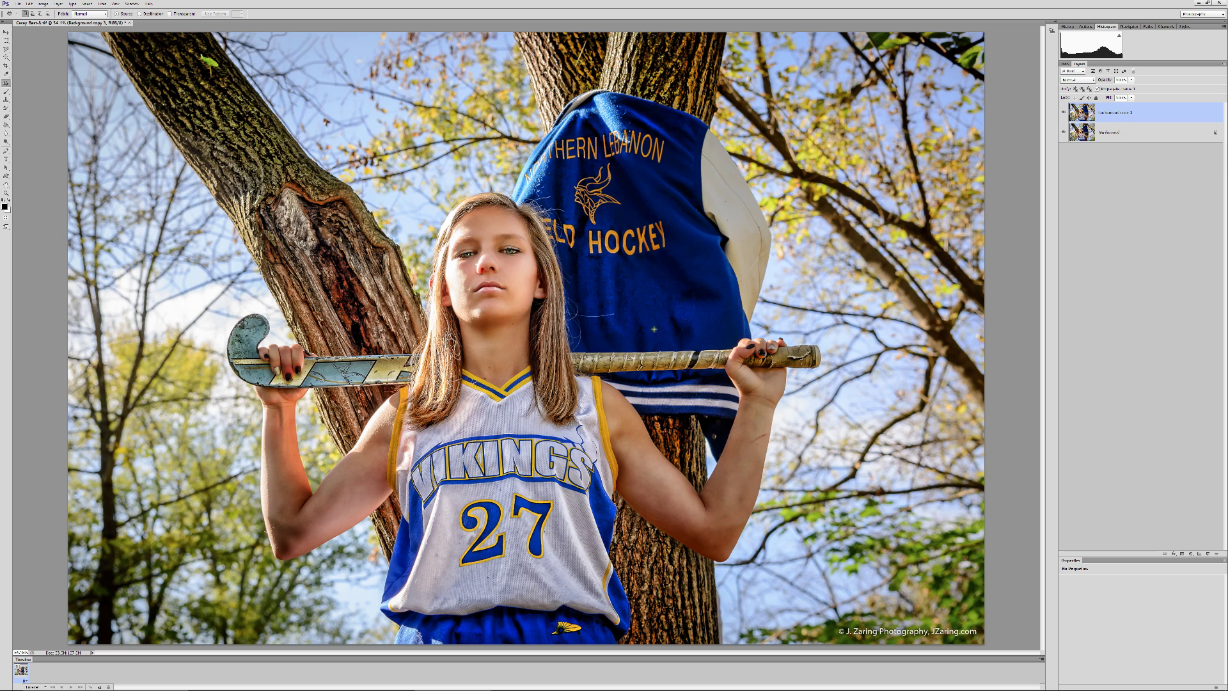
mouse_move(762, 429)
mouse_down()
mouse_move(737, 451)
mouse_move(745, 426)
mouse_move(735, 432)
mouse_move(748, 429)
mouse_move(748, 448)
mouse_move(735, 468)
mouse_up()
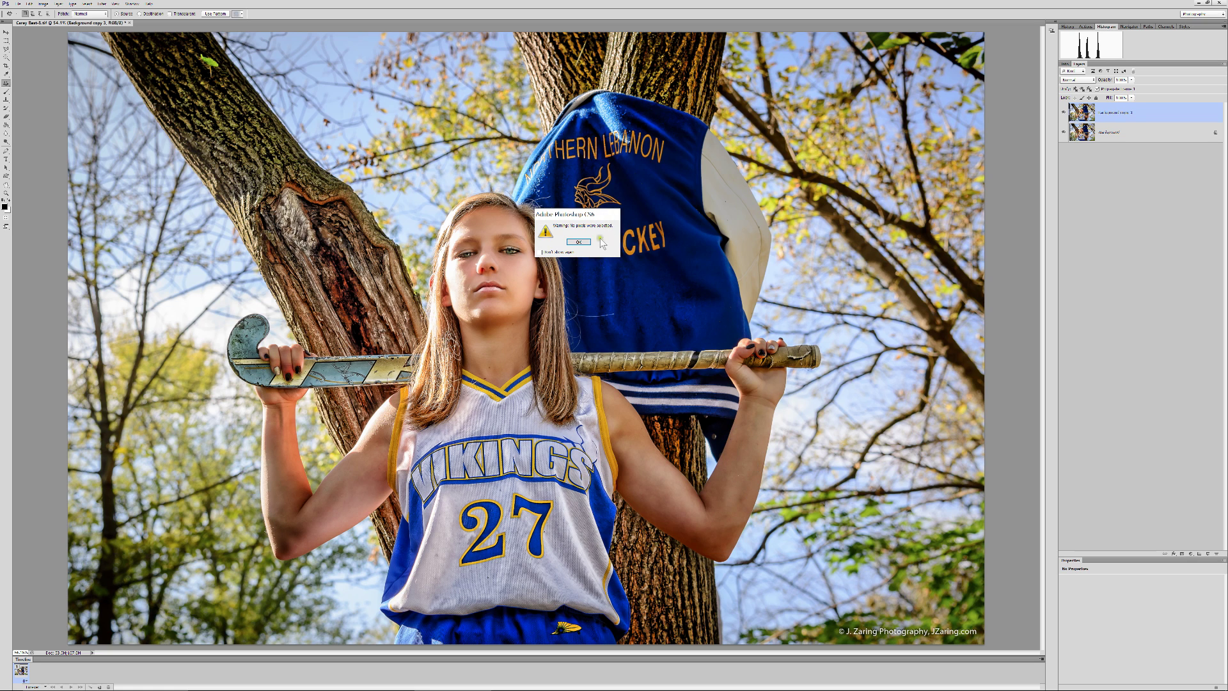
click(578, 242)
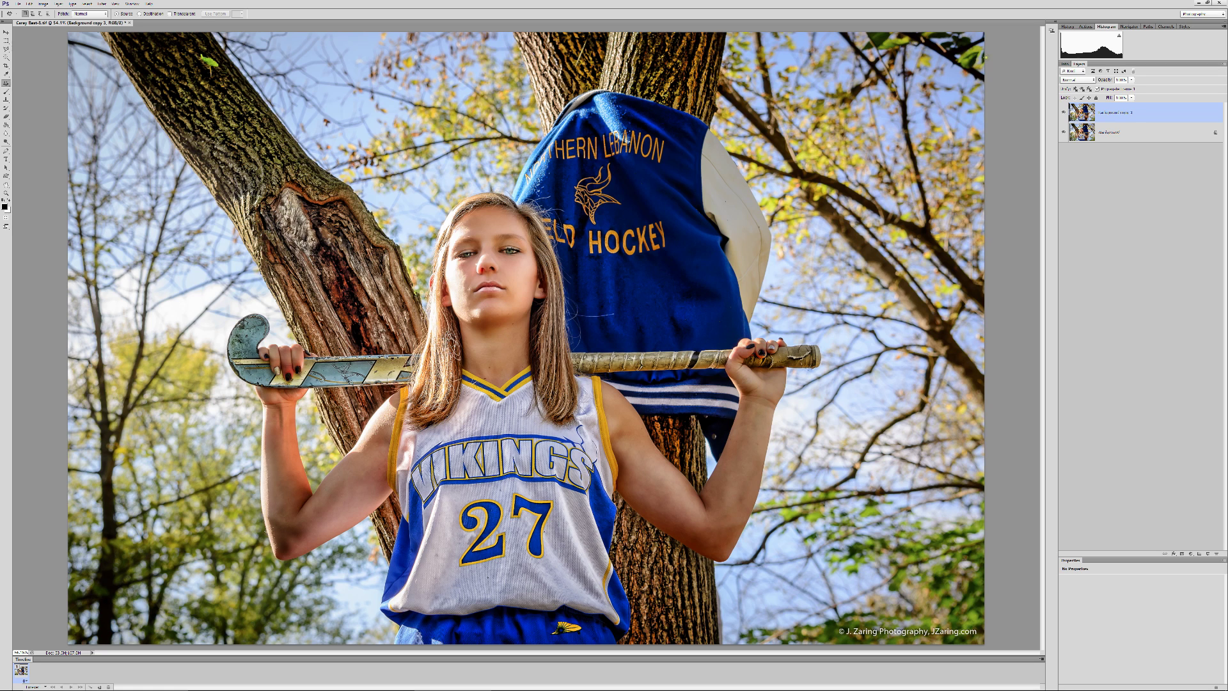
Compare the merged retouch with the original Background across the whole portrait by repeatedly hiding and showing the merged layer.
click(1066, 114)
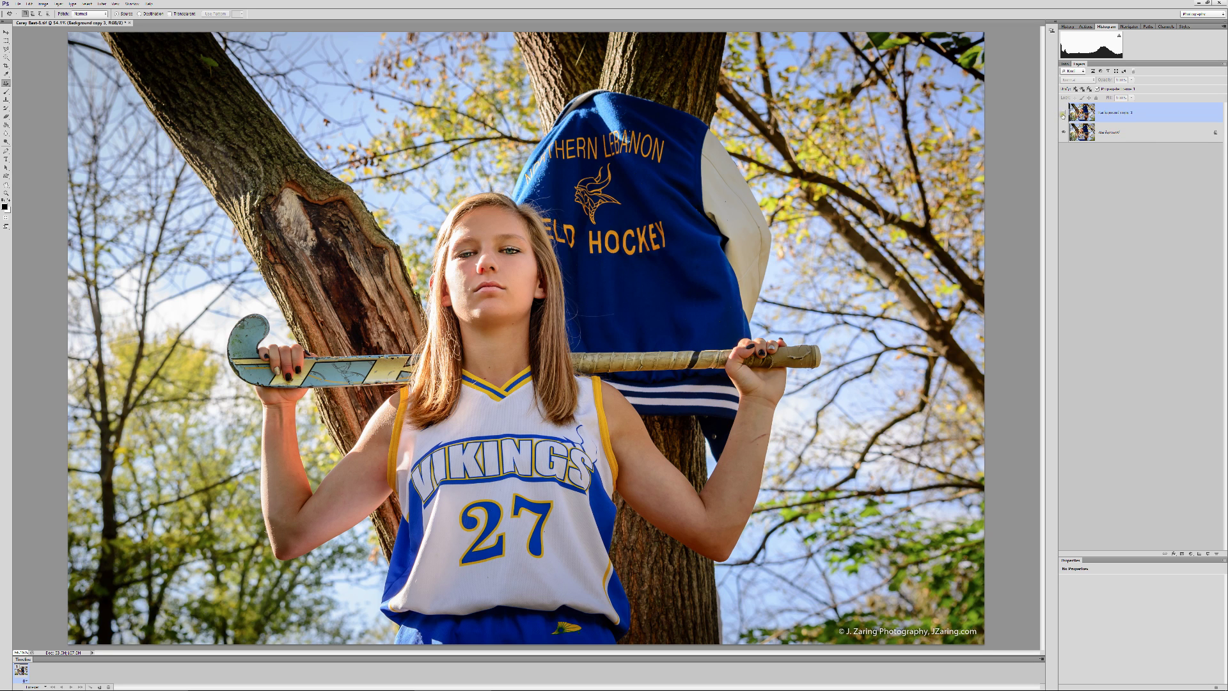
click(1064, 114)
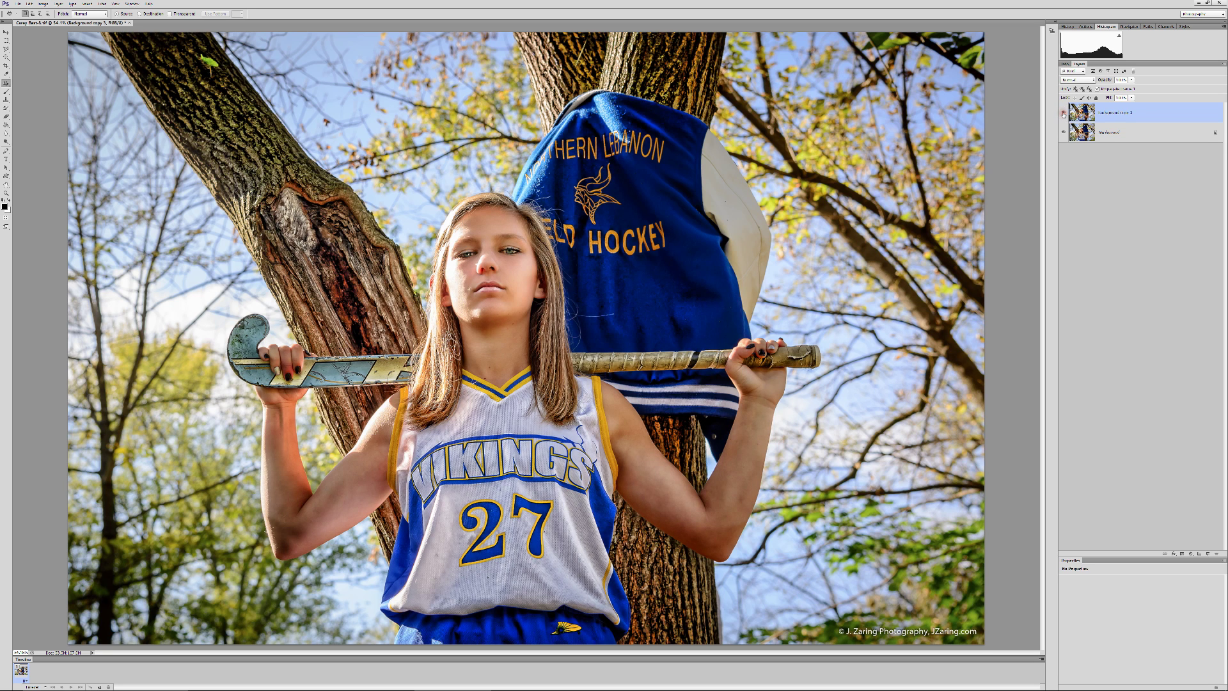
click(1063, 114)
click(1064, 114)
click(1064, 114)
click(1064, 114)
click(1064, 114)
click(1064, 114)
click(1064, 114)
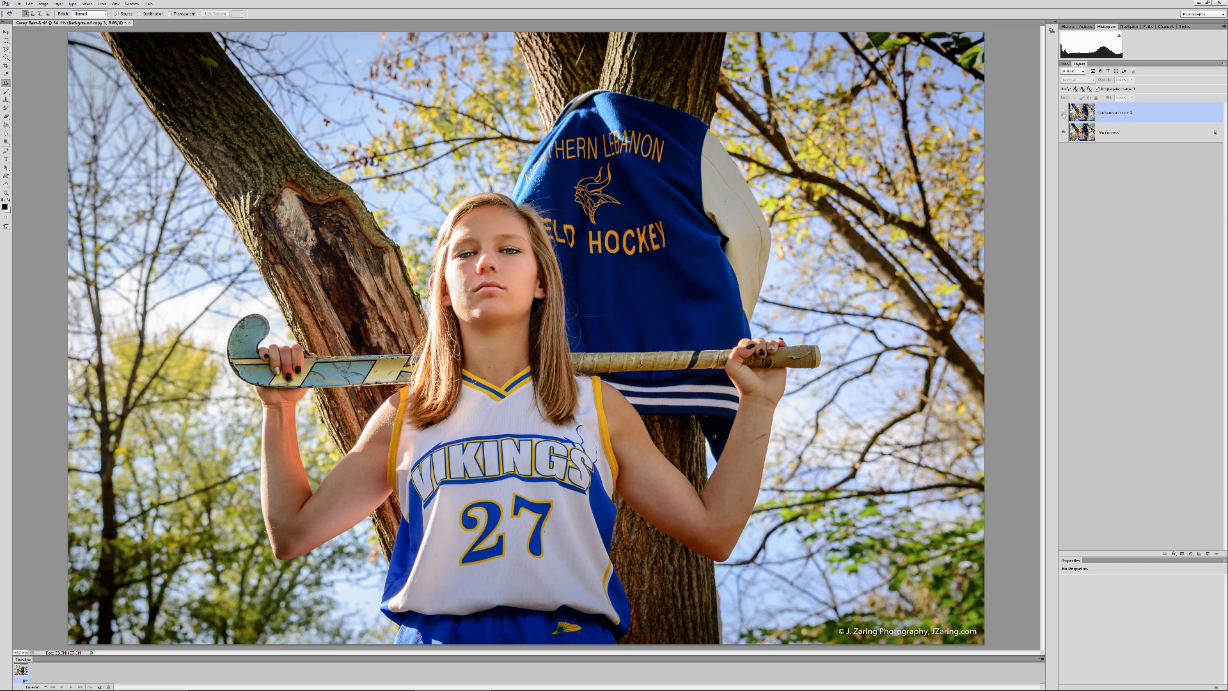
click(1064, 113)
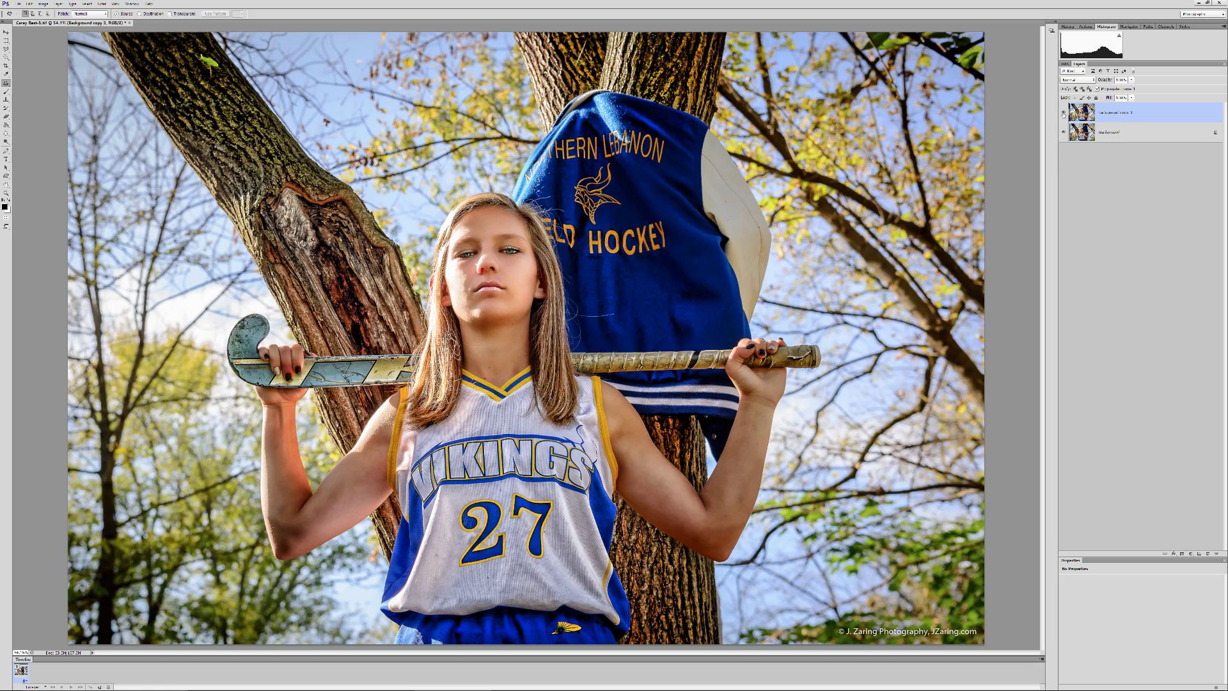
Check the retouch against the original at 50% and 66.7% magnification, leaving the merged layer visible and the whole image fitted to the window.
key(ctrl+minus)
key(ctrl+minus)
key(ctrl+0)
key(ctrl+minus)
key(ctrl+minus)
click(1064, 114)
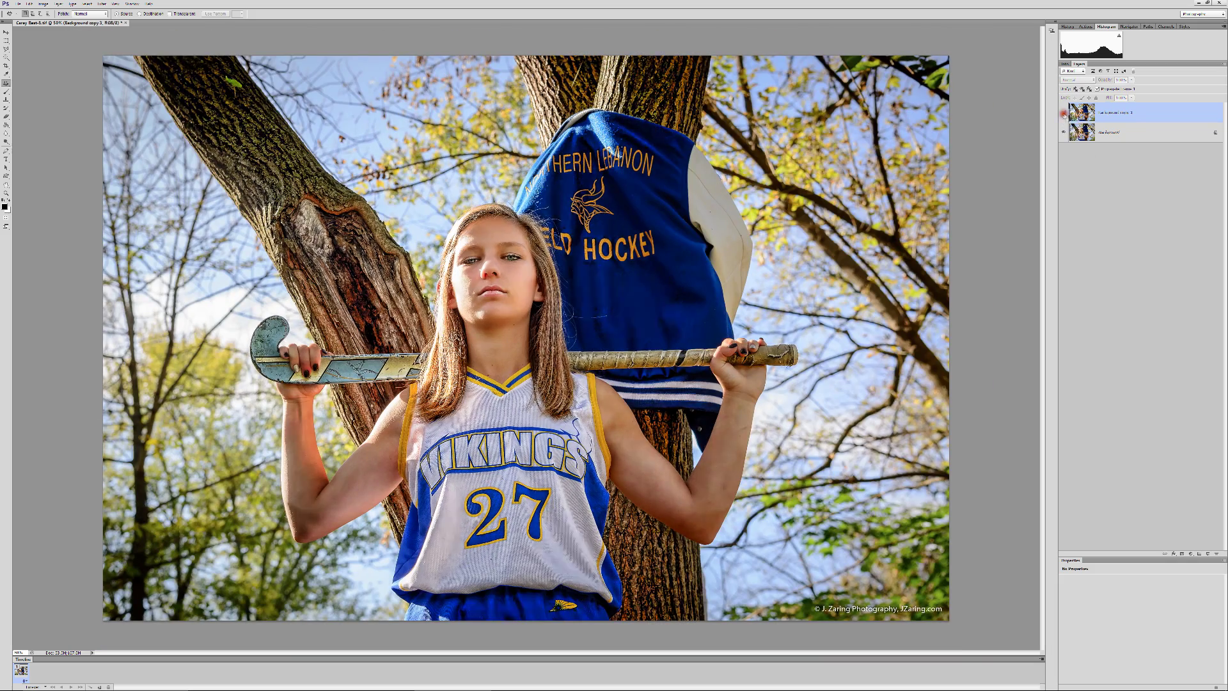
key(ctrl+plus)
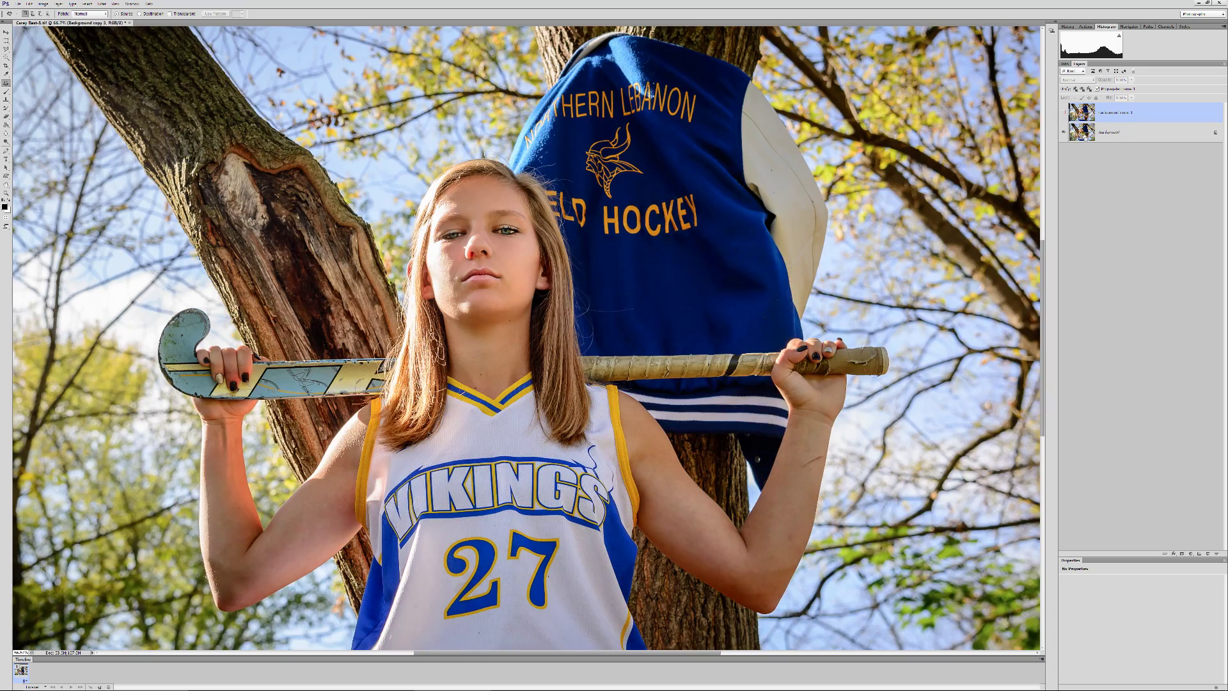
key(ctrl+minus)
click(1064, 113)
key(ctrl+0)
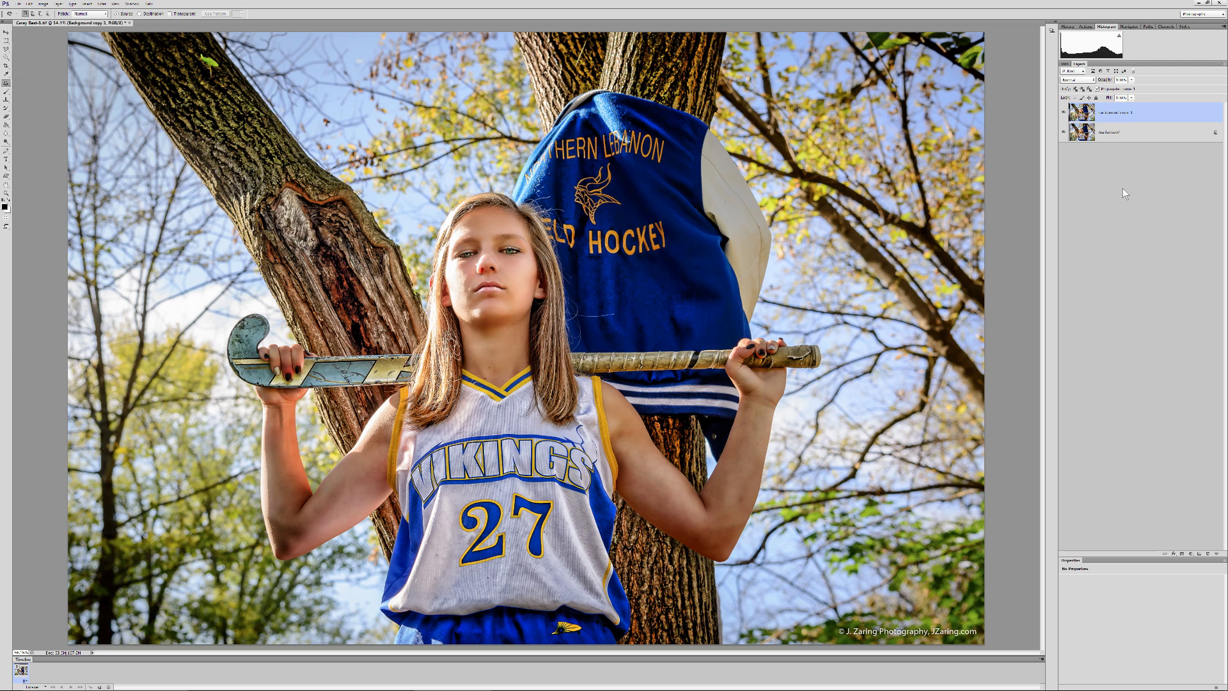